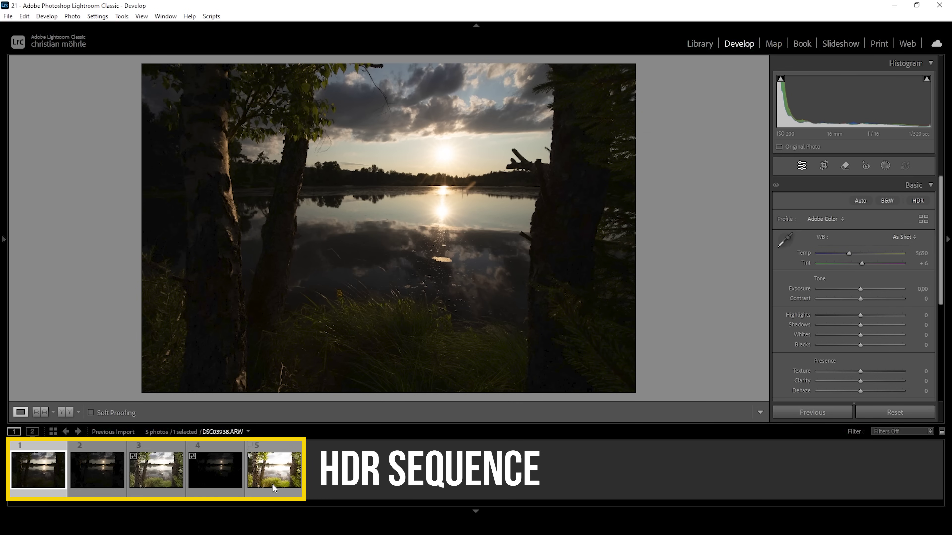
- Shift-select all five bracketed exposures in the filmstrip
{"action": "left_click", "coordinate": [268, 491], "text": "shift"}
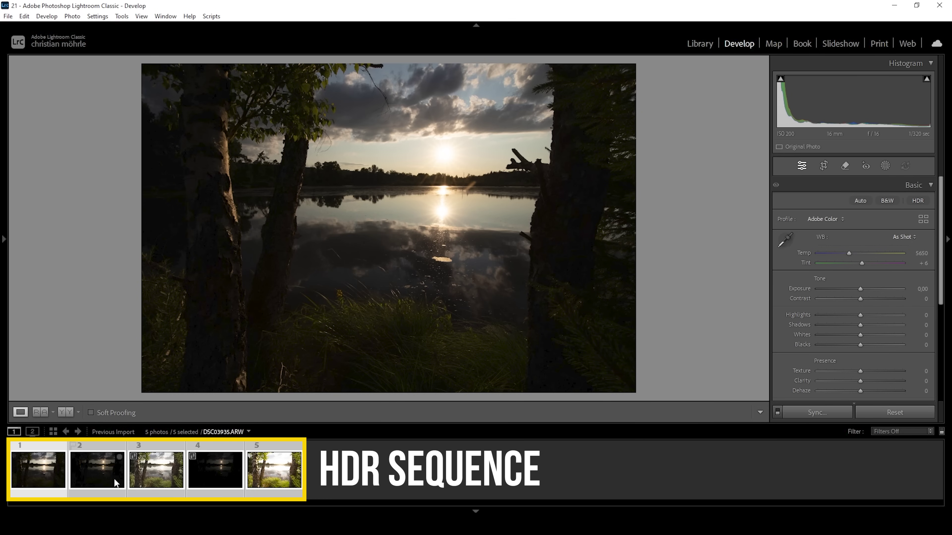
- Merge the five selected exposures into one HDR photo using Photo Merge > HDR
{"action": "right_click", "coordinate": [253, 481]}
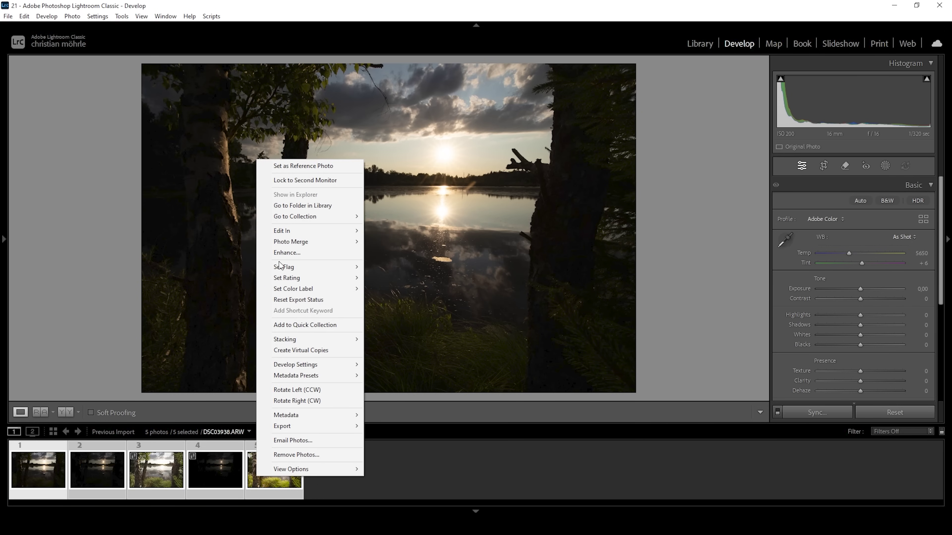
{"action": "mouse_move", "coordinate": [293, 243]}
{"action": "left_click", "coordinate": [404, 241]}
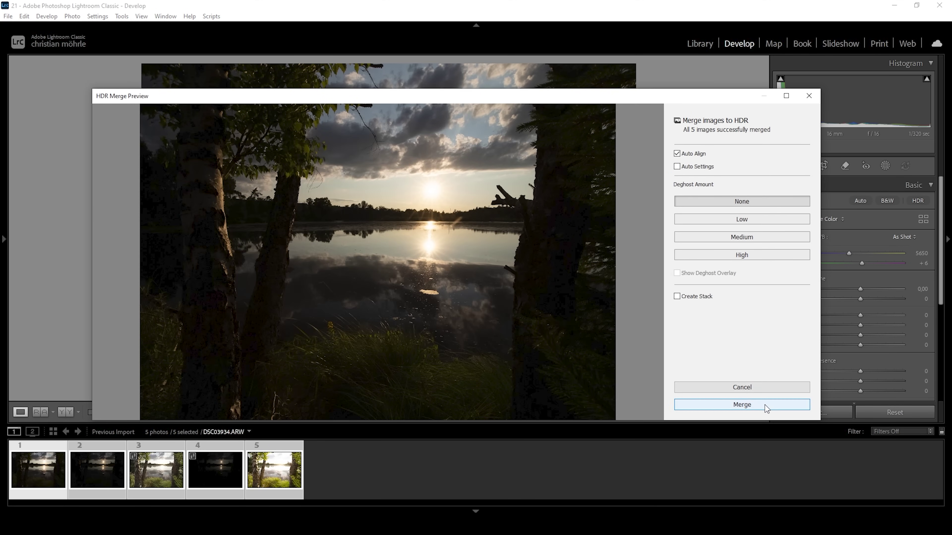
{"action": "left_click", "coordinate": [742, 405]}
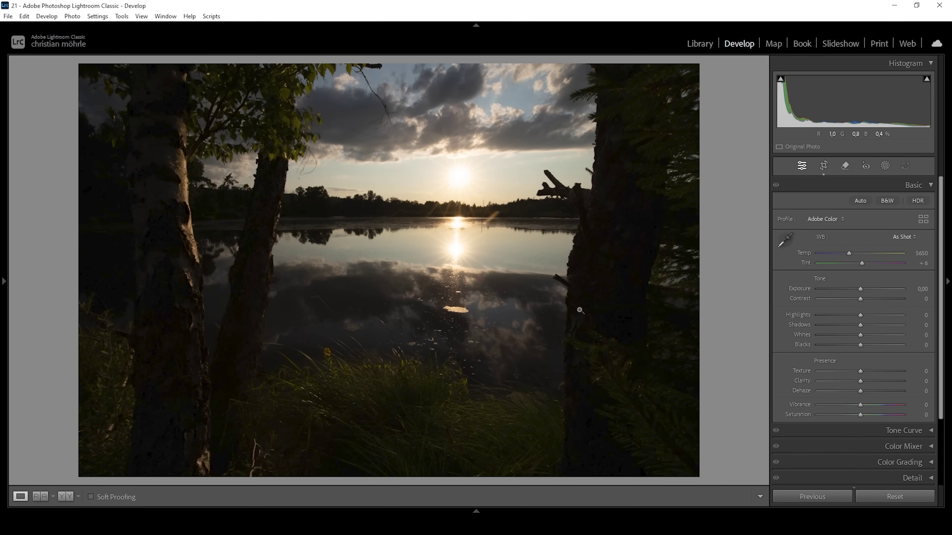
{"action": "left_click", "coordinate": [839, 219]}
- Apply the Adobe Landscape profile in place of Adobe Color
{"action": "left_click", "coordinate": [856, 256]}
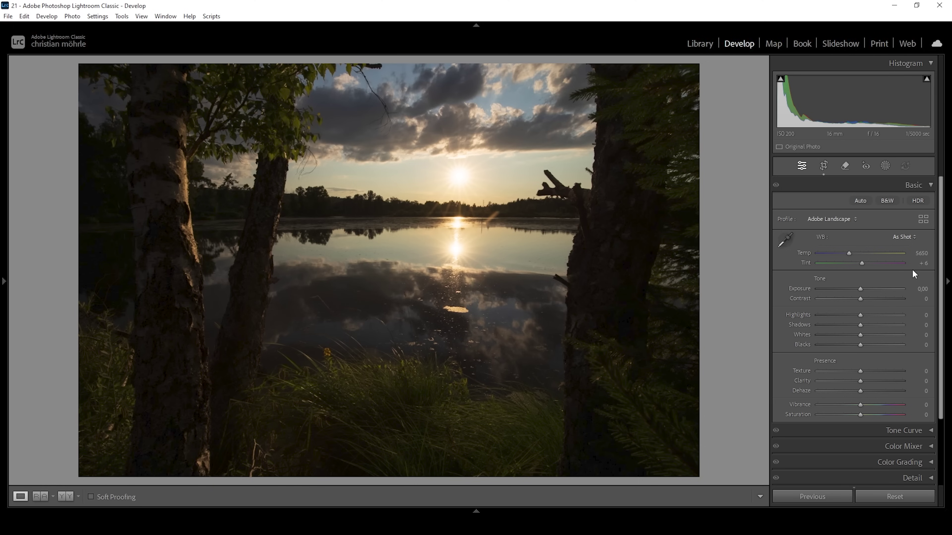
- Set Exposure to +1.80 and Highlights to −71 in the Basic panel
{"action": "left_click_drag", "start_coordinate": [860, 288], "coordinate": [868, 289]}
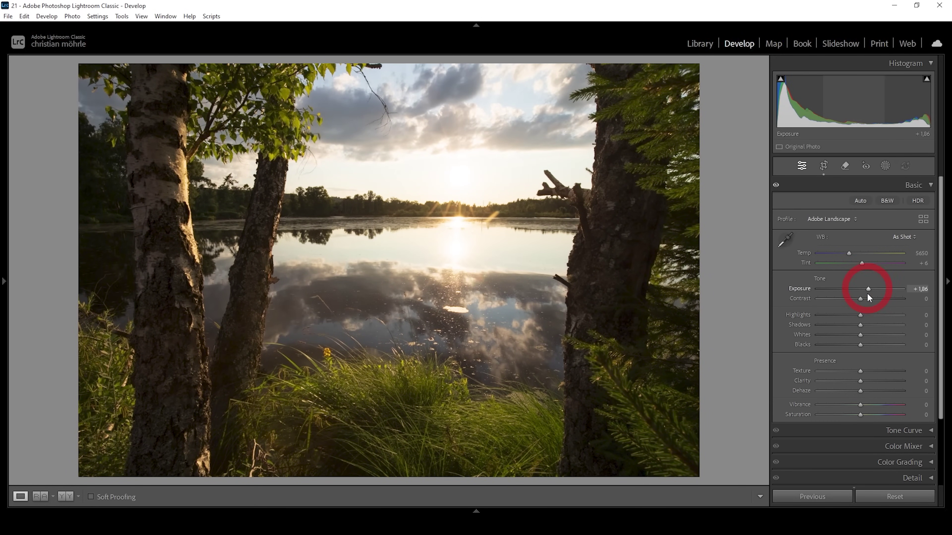
{"action": "left_click_drag", "start_coordinate": [868, 296], "coordinate": [867, 295]}
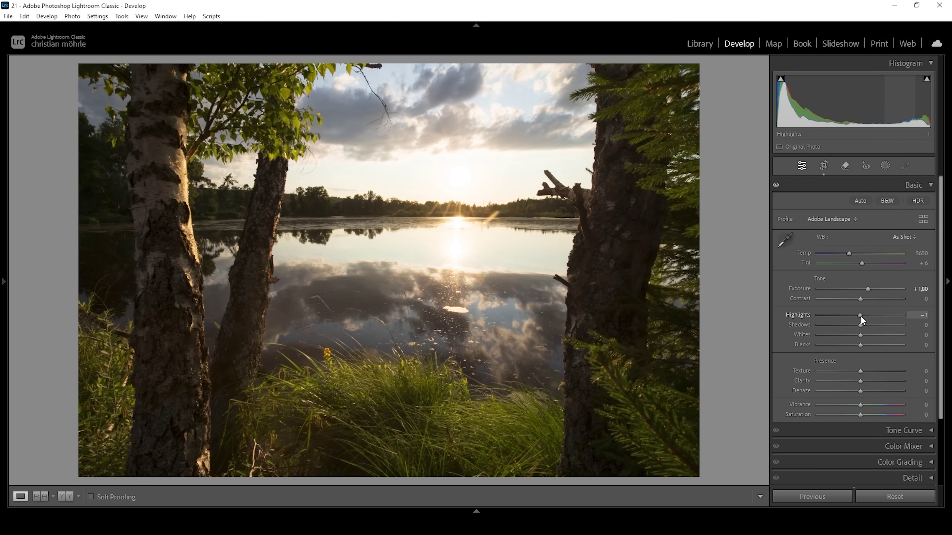
{"action": "left_click_drag", "start_coordinate": [860, 315], "coordinate": [832, 317]}
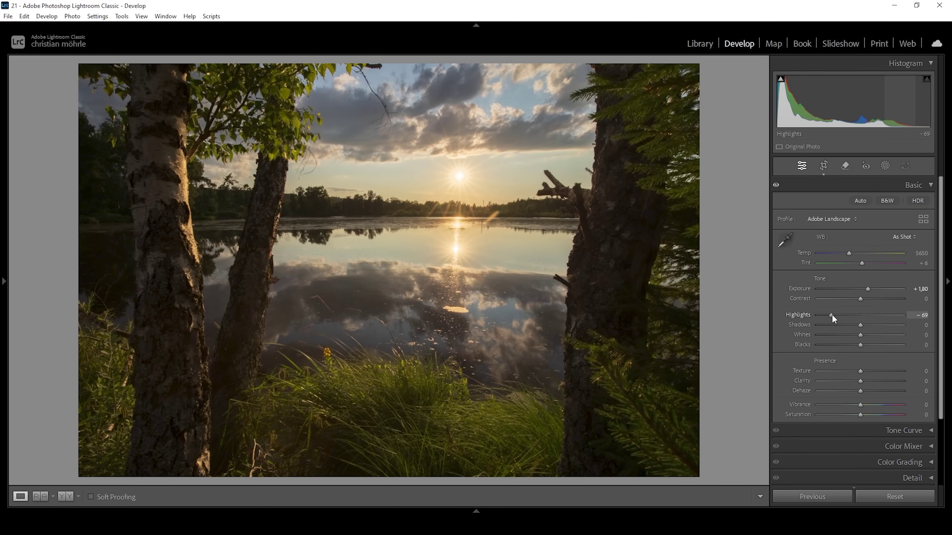
{"action": "left_click_drag", "start_coordinate": [832, 317], "coordinate": [832, 317]}
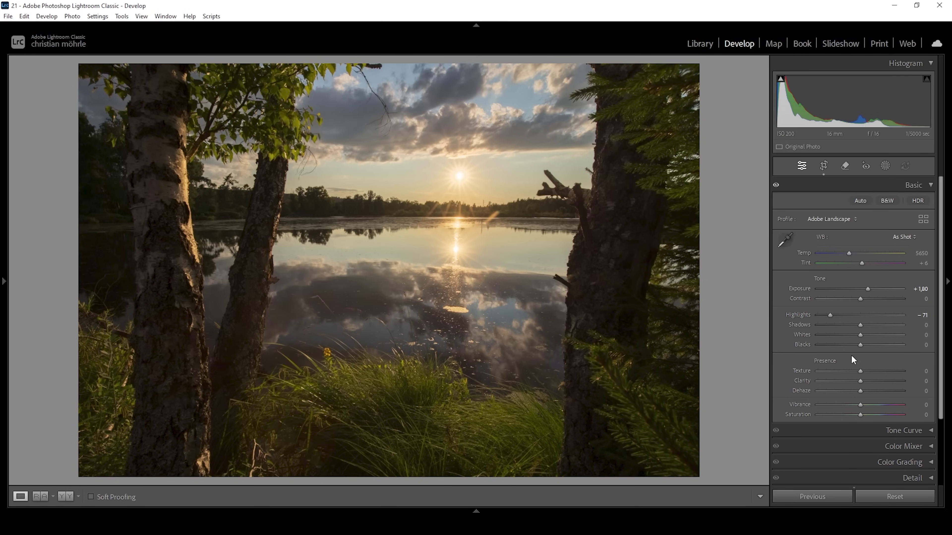
- Set Shadows to +47 and Blacks to +58 in the Basic panel
{"action": "left_click_drag", "start_coordinate": [861, 324], "coordinate": [881, 325]}
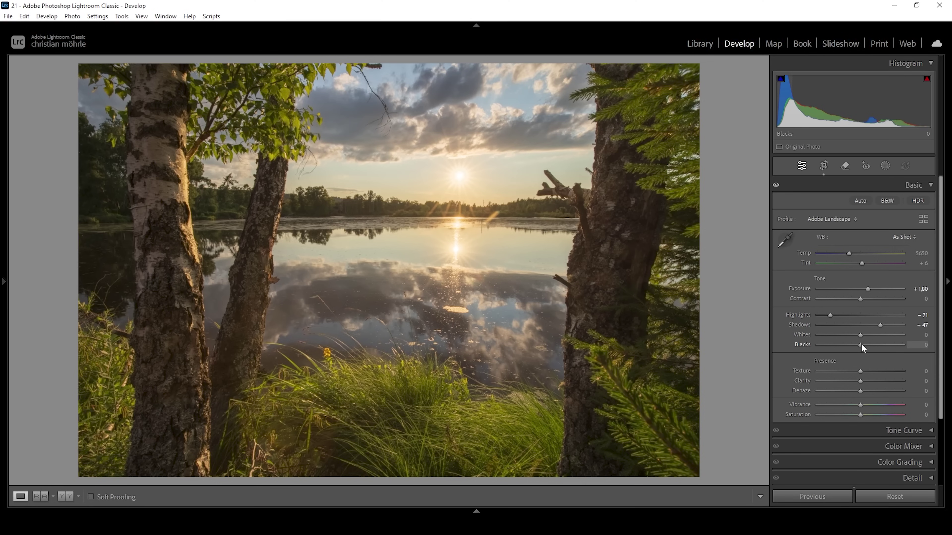
{"action": "left_click_drag", "start_coordinate": [862, 345], "coordinate": [880, 345]}
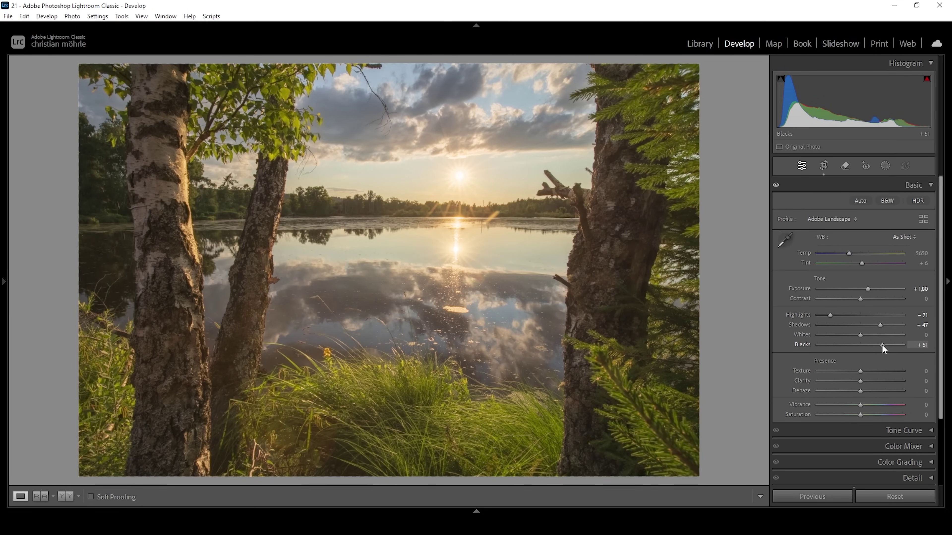
{"action": "left_click_drag", "start_coordinate": [881, 345], "coordinate": [885, 345]}
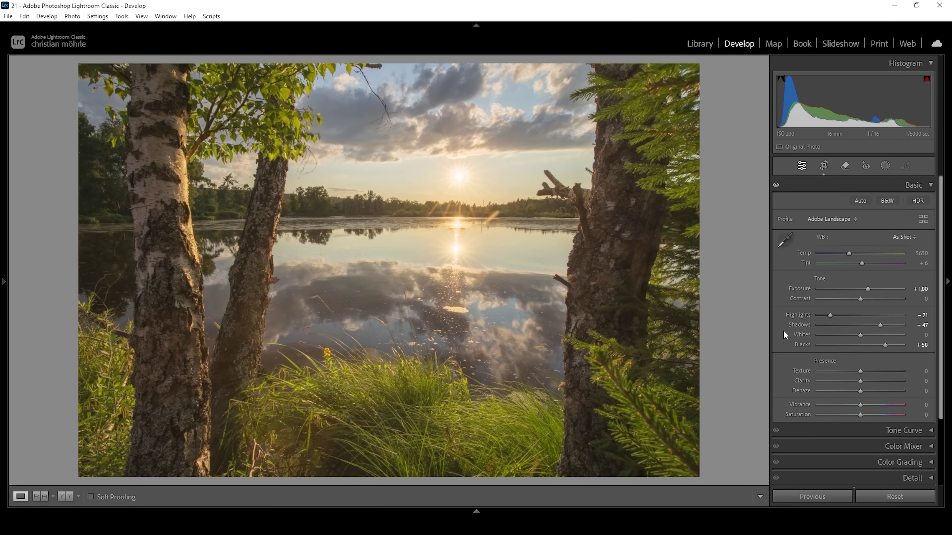
{"action": "left_click", "coordinate": [775, 186]}
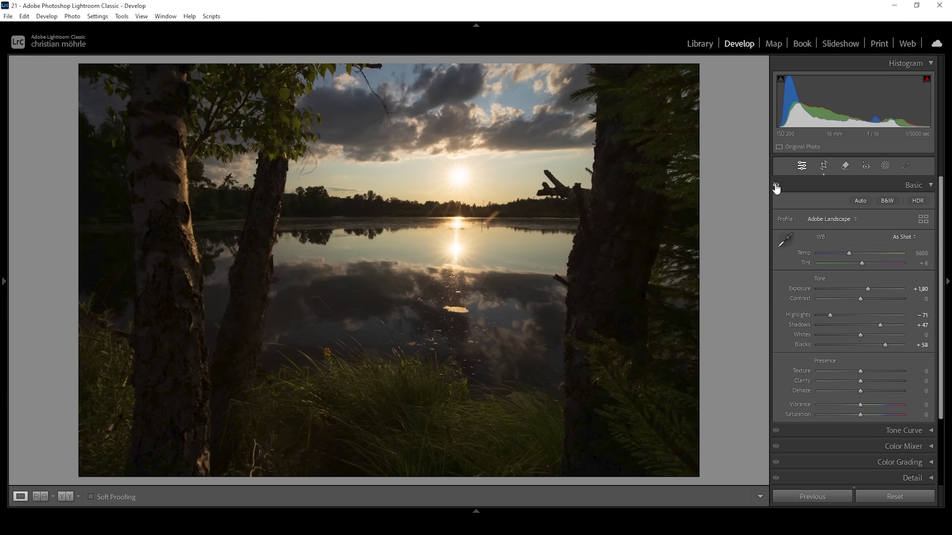
{"action": "left_click", "coordinate": [776, 185]}
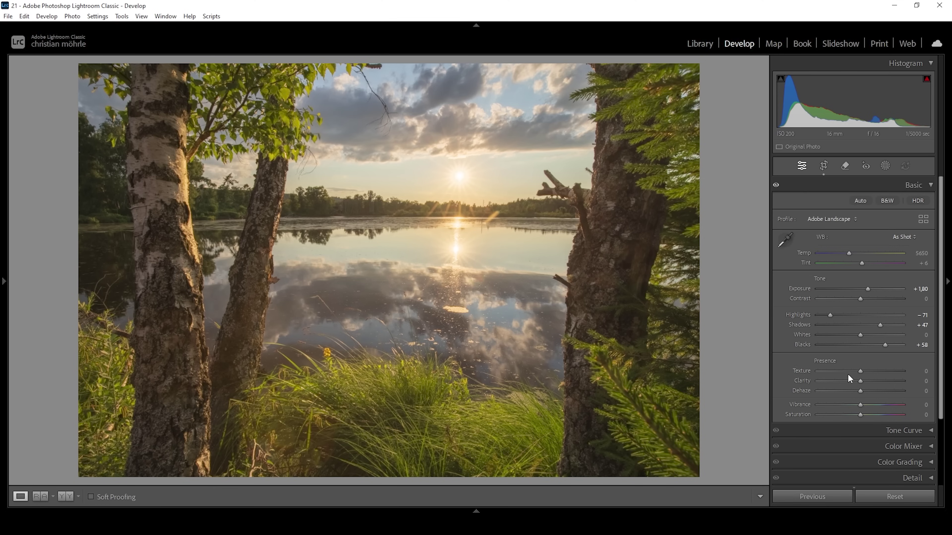
- Set Presence to Texture +12, Clarity −9 and Dehaze −16
{"action": "left_click_drag", "start_coordinate": [859, 371], "coordinate": [864, 370]}
{"action": "left_click_drag", "start_coordinate": [862, 381], "coordinate": [860, 381]}
{"action": "left_click_drag", "start_coordinate": [858, 381], "coordinate": [857, 381]}
{"action": "left_click_drag", "start_coordinate": [862, 390], "coordinate": [858, 395]}
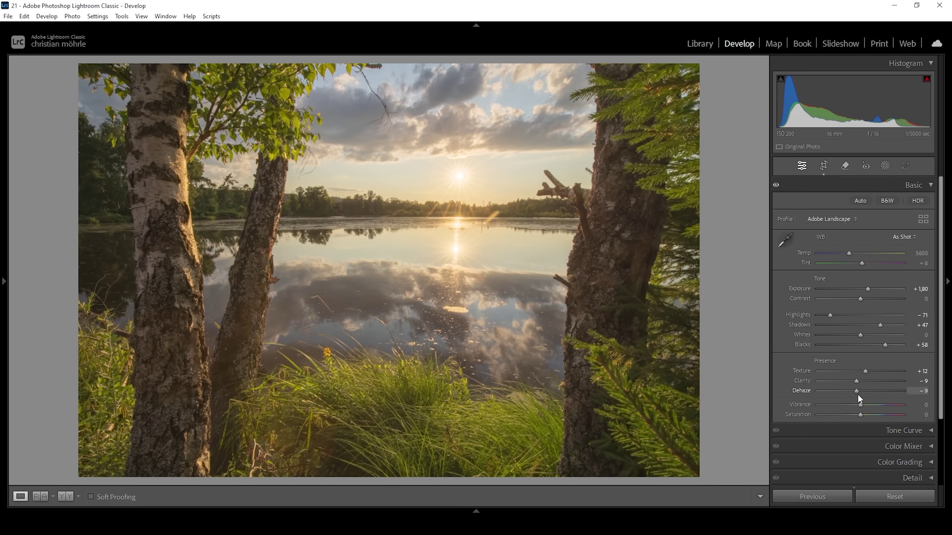
{"action": "left_click_drag", "start_coordinate": [860, 397], "coordinate": [859, 398]}
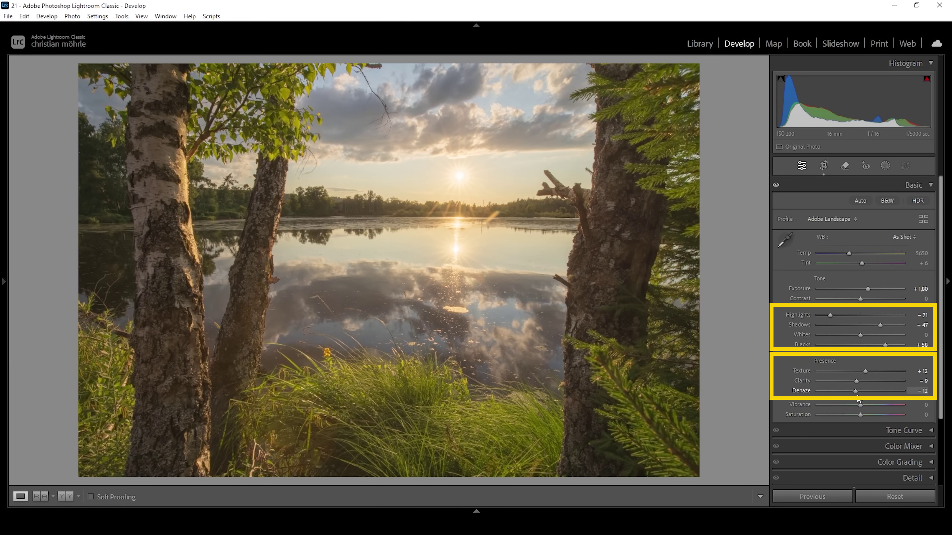
{"action": "left_click_drag", "start_coordinate": [857, 394], "coordinate": [855, 394]}
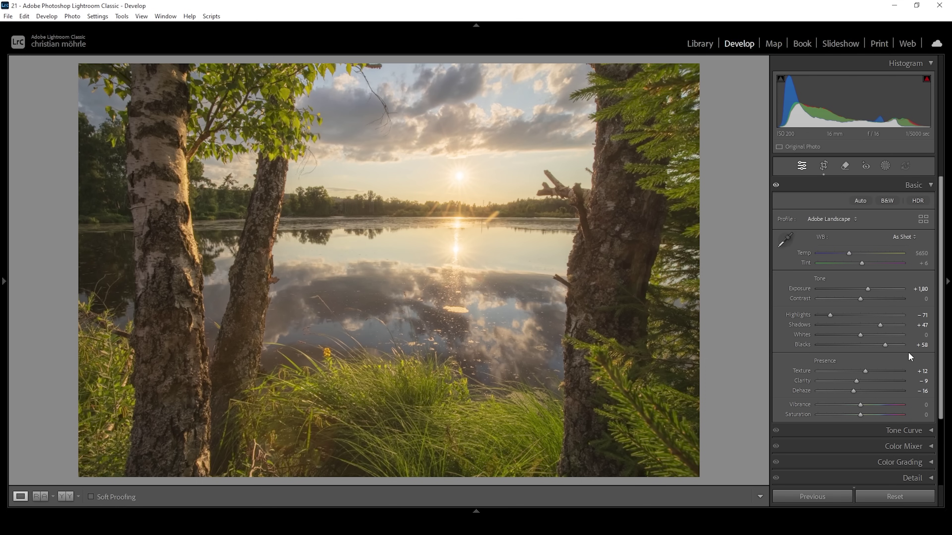
{"action": "left_click", "coordinate": [775, 186]}
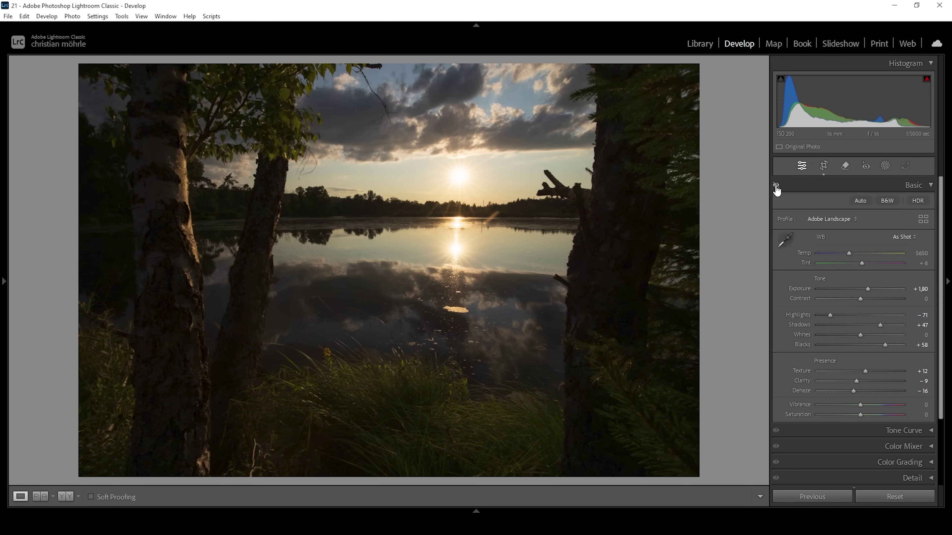
- Re-enable the Basic adjustments and set Vibrance to +29 and Saturation to +5
{"action": "left_click", "coordinate": [776, 186]}
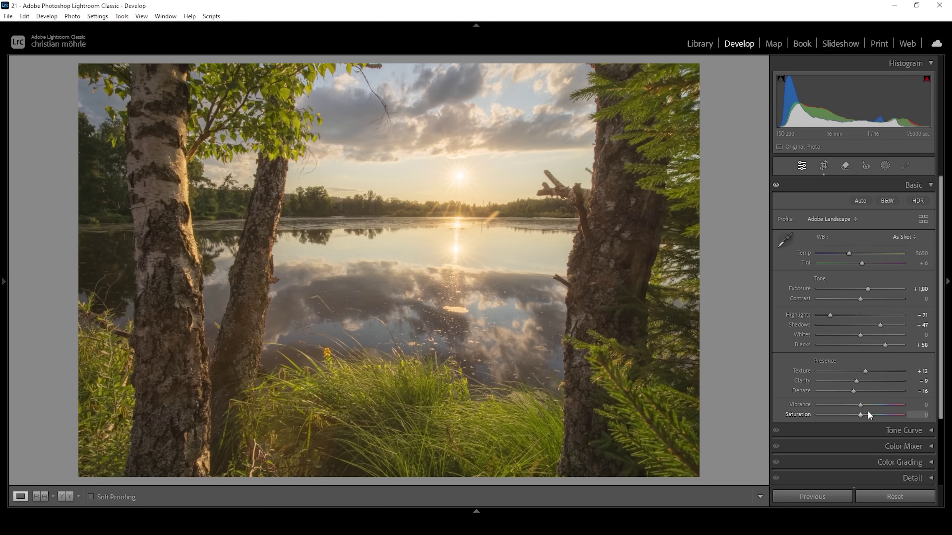
{"action": "mouse_move", "coordinate": [863, 405]}
{"action": "left_mouse_down"}
{"action": "mouse_move", "coordinate": [873, 409]}
{"action": "mouse_move", "coordinate": [863, 417]}
{"action": "left_mouse_up"}
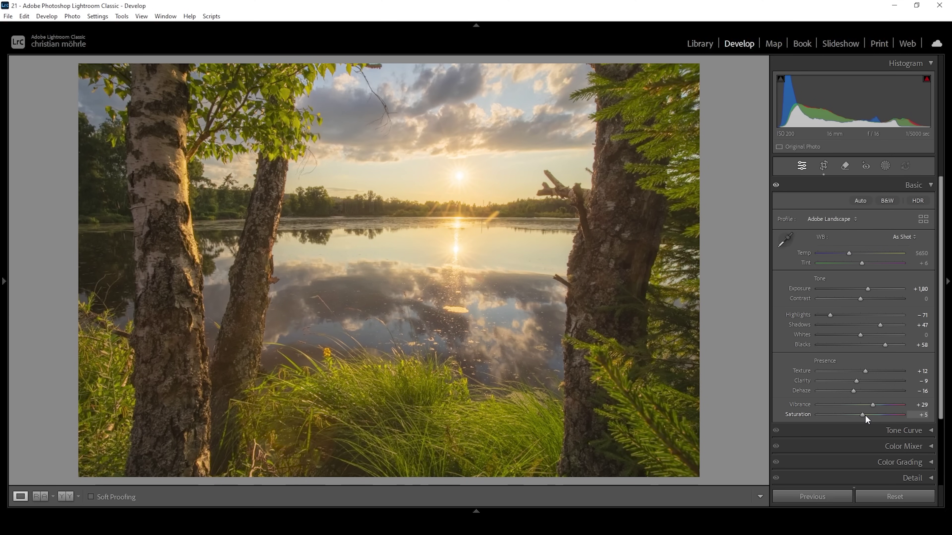
{"action": "left_click", "coordinate": [865, 416]}
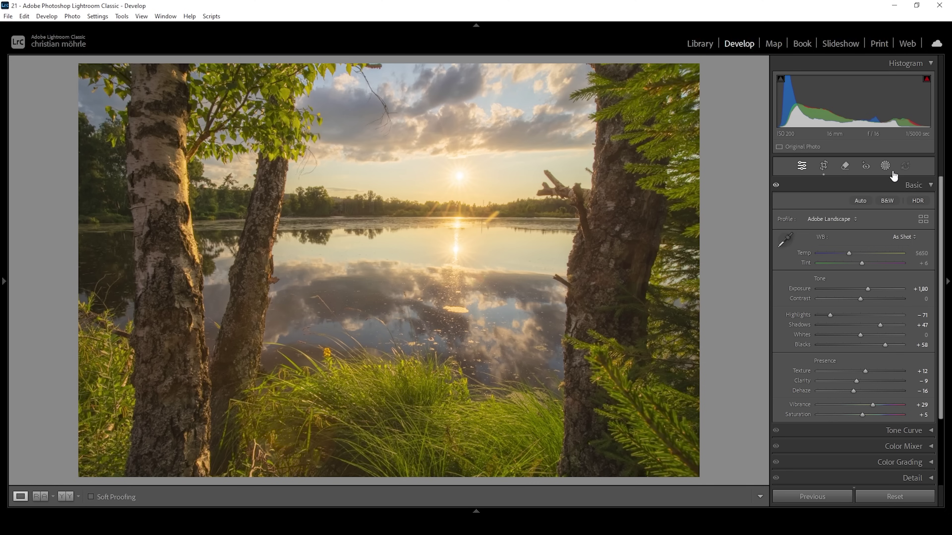
{"action": "left_click", "coordinate": [884, 166]}
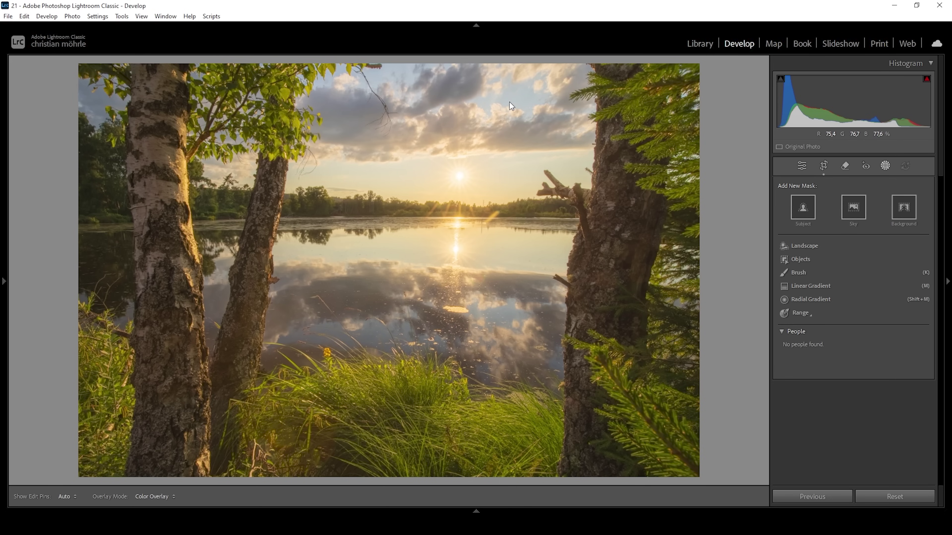
- Add a Color Range mask sampled from the sky glow and set its Exposure to −0.79
{"action": "left_click", "coordinate": [801, 313]}
{"action": "left_click", "coordinate": [822, 331]}
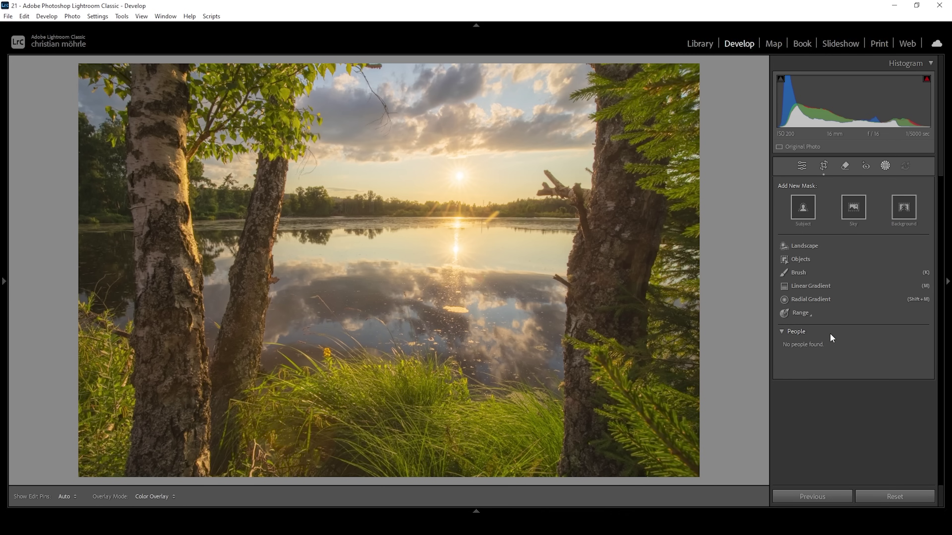
{"action": "left_click", "coordinate": [515, 95]}
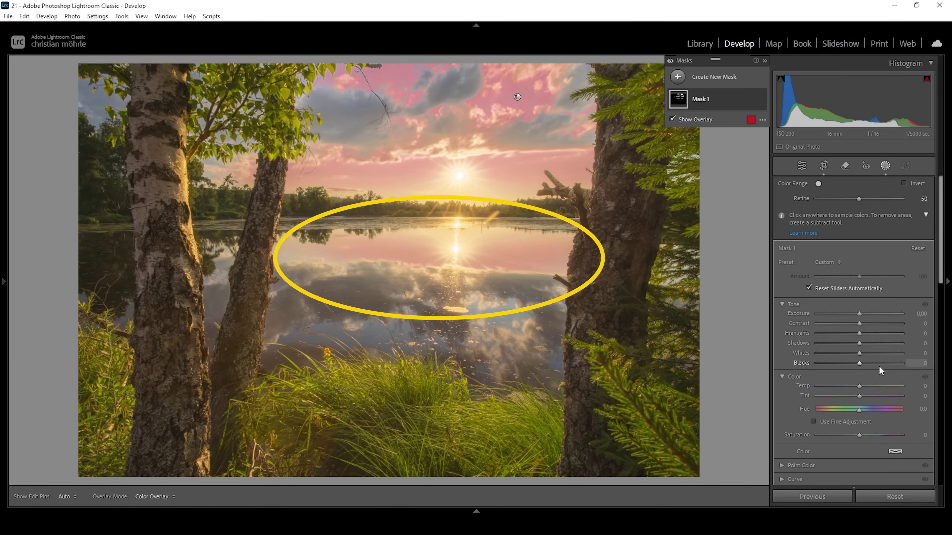
{"action": "left_click", "coordinate": [859, 314]}
{"action": "left_click_drag", "start_coordinate": [857, 315], "coordinate": [848, 313]}
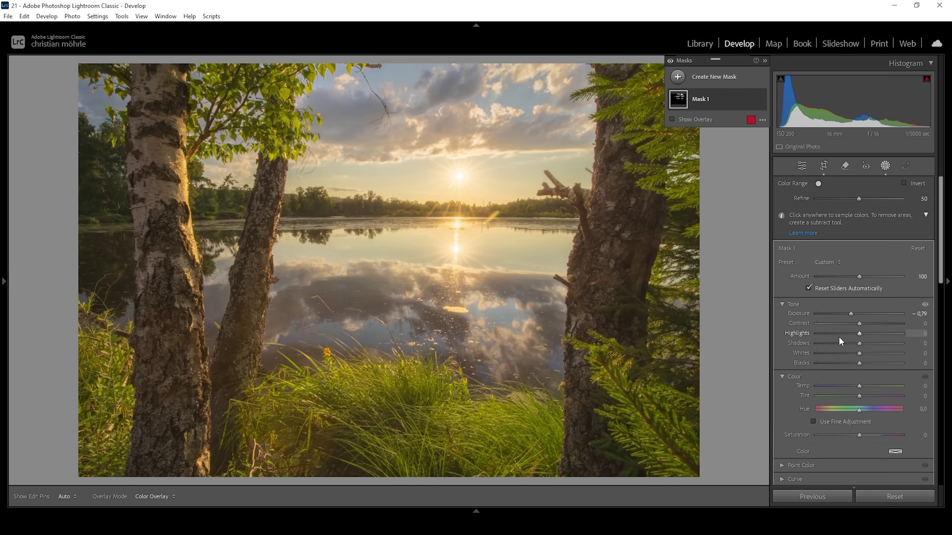
- Add a second Color Range mask sampled from the lake, with Exposure −0.19 and Contrast +12
{"action": "left_click", "coordinate": [678, 77]}
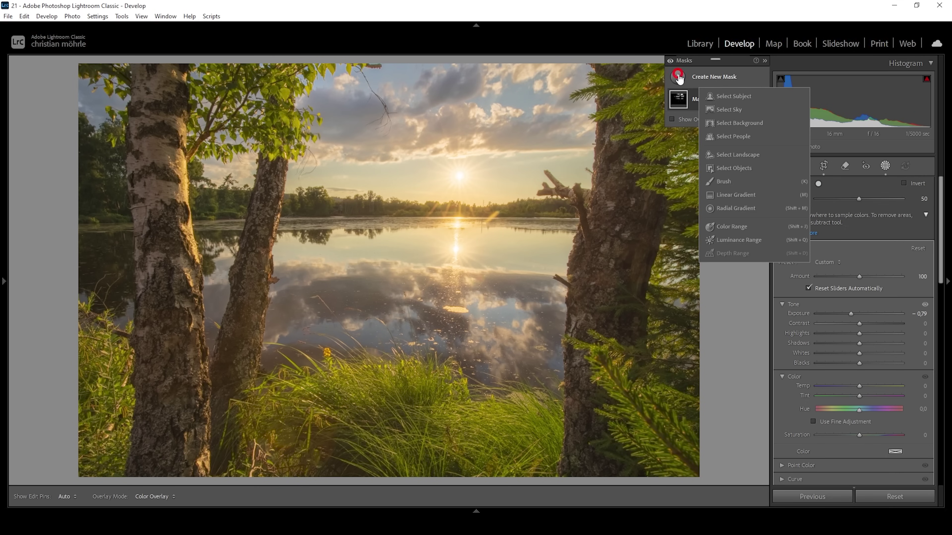
{"action": "left_click", "coordinate": [741, 227]}
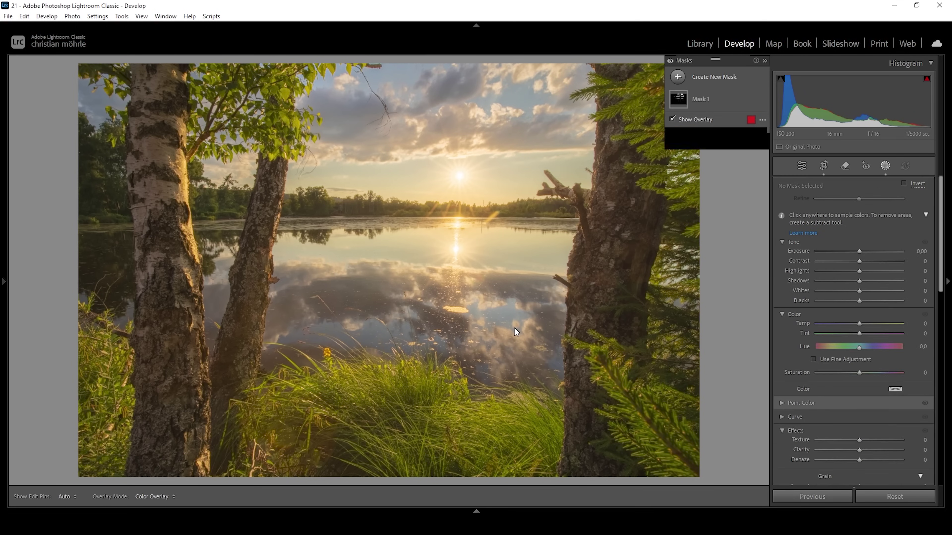
{"action": "left_click", "coordinate": [505, 313]}
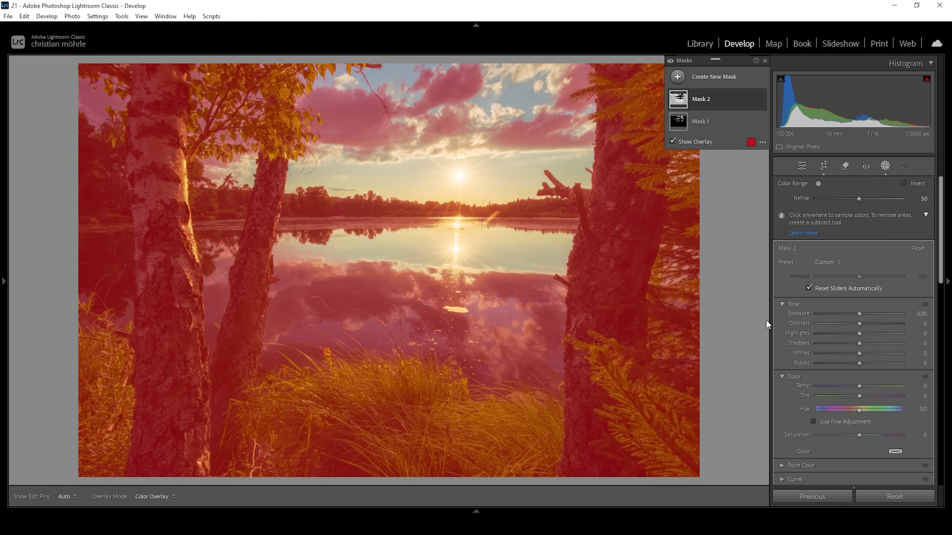
{"action": "left_click_drag", "start_coordinate": [859, 323], "coordinate": [857, 314]}
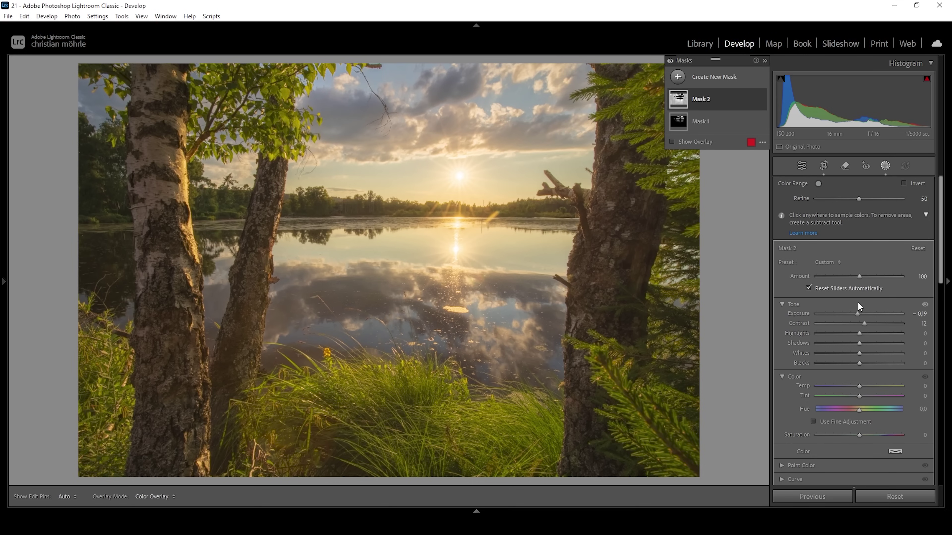
- Toggle Mask 2's visibility off and on to compare its effect
{"action": "mouse_move", "coordinate": [761, 101]}
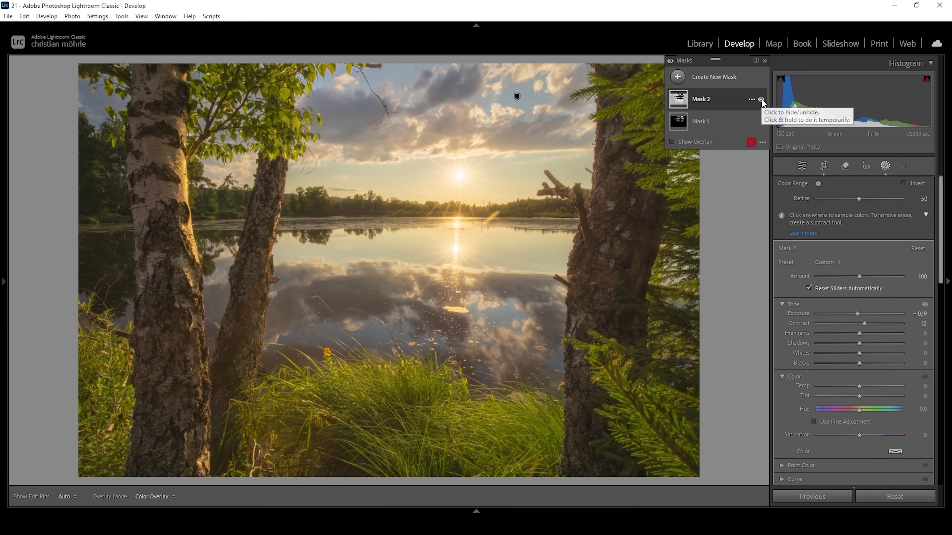
{"action": "left_click", "coordinate": [760, 100]}
{"action": "left_click", "coordinate": [761, 99]}
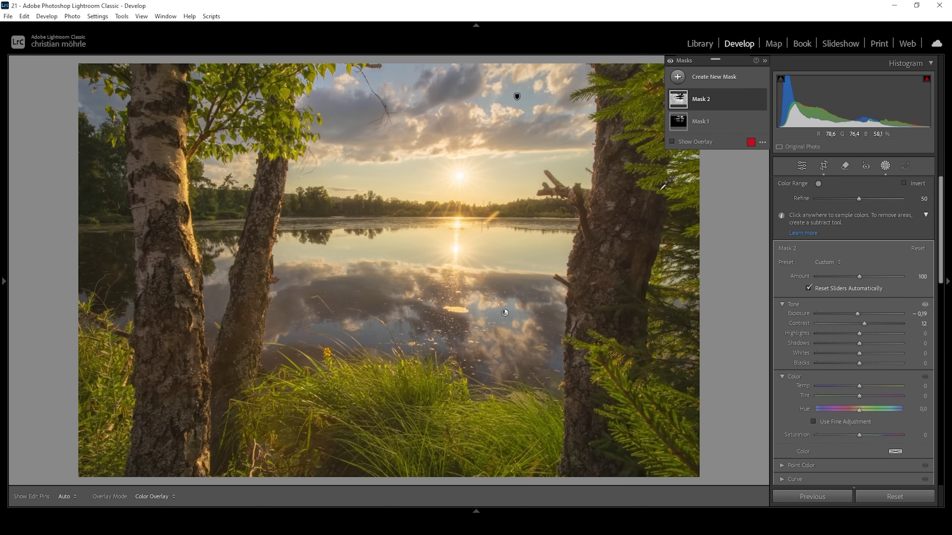
{"action": "left_click", "coordinate": [677, 77]}
- Draw a wide radial gradient centred on the sun, stretched across both birch trunks
{"action": "left_click", "coordinate": [744, 207]}
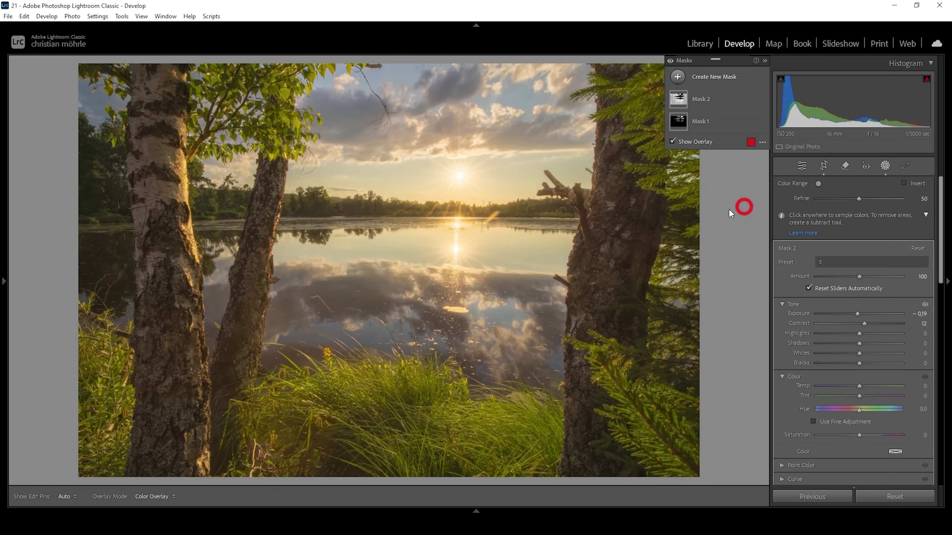
{"action": "left_click_drag", "start_coordinate": [459, 183], "coordinate": [669, 240]}
{"action": "left_click_drag", "start_coordinate": [451, 184], "coordinate": [455, 175]}
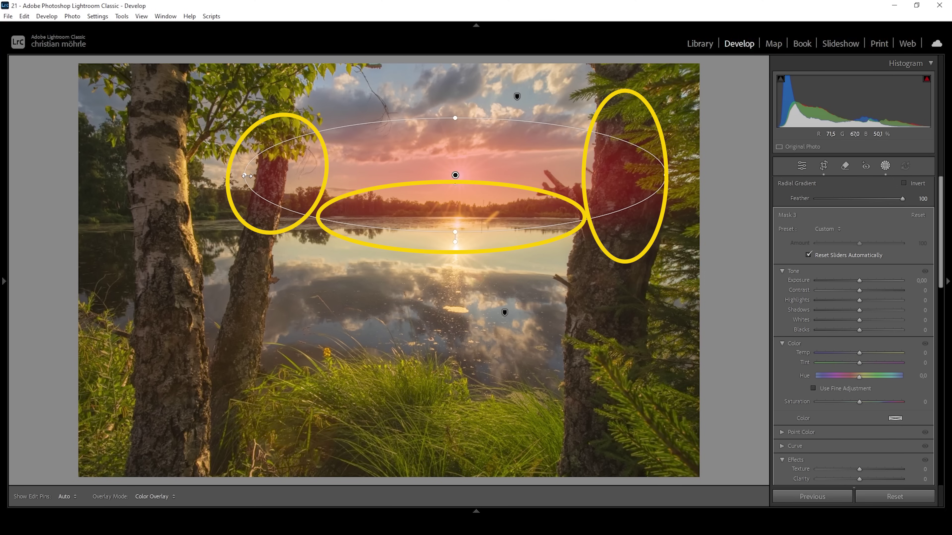
{"action": "left_click_drag", "start_coordinate": [246, 175], "coordinate": [231, 176]}
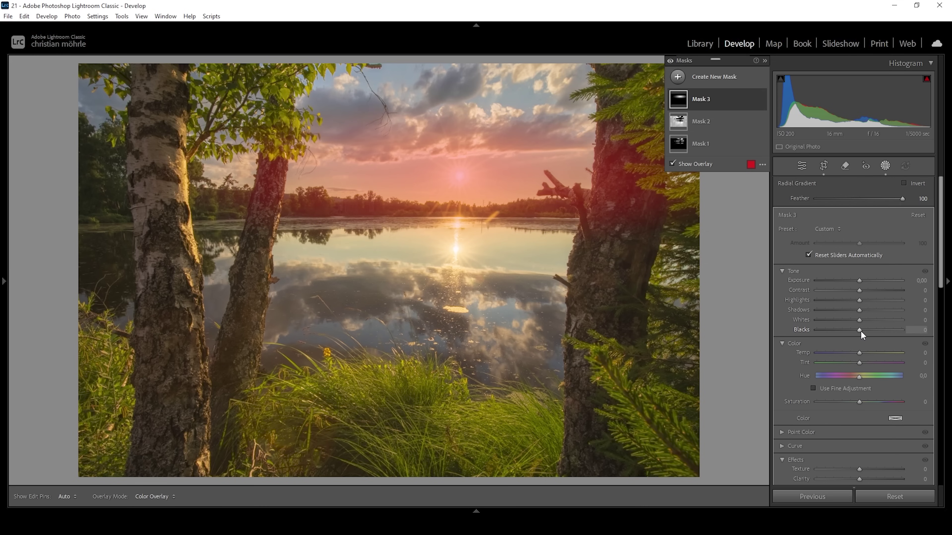
- Set the radial mask to Blacks +16, Dehaze −9 and Temp +9
{"action": "left_click_drag", "start_coordinate": [860, 330], "coordinate": [867, 330]}
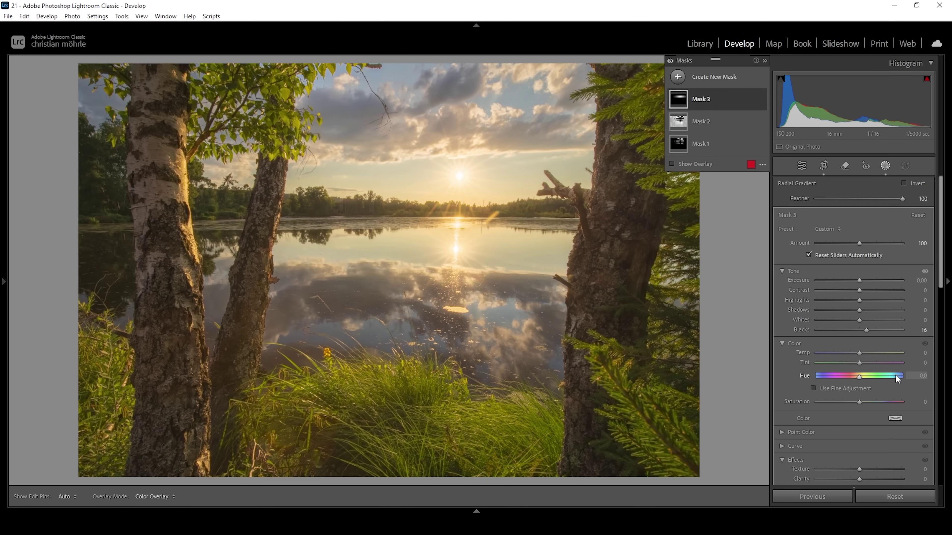
{"action": "scroll", "coordinate": [897, 379], "scroll_direction": "down", "scroll_amount": 3}
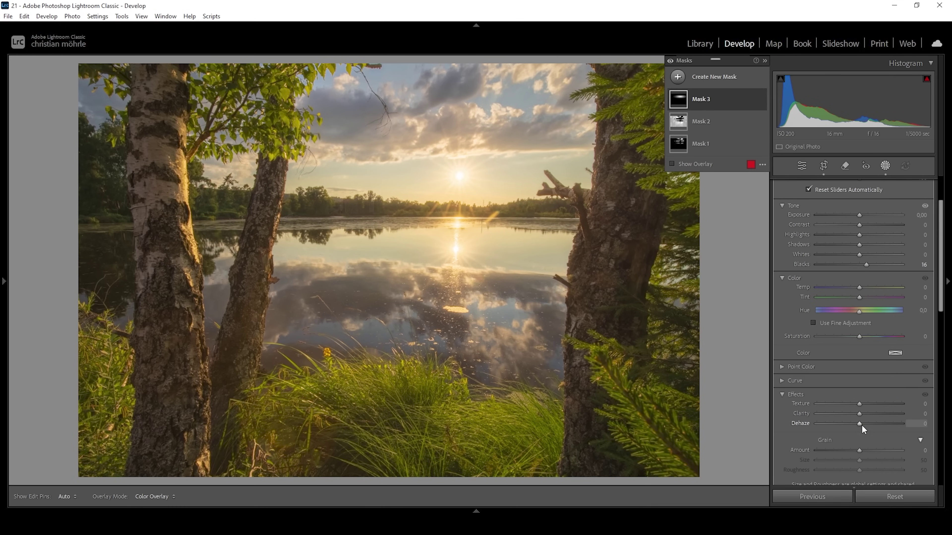
{"action": "left_click_drag", "start_coordinate": [861, 424], "coordinate": [855, 422]}
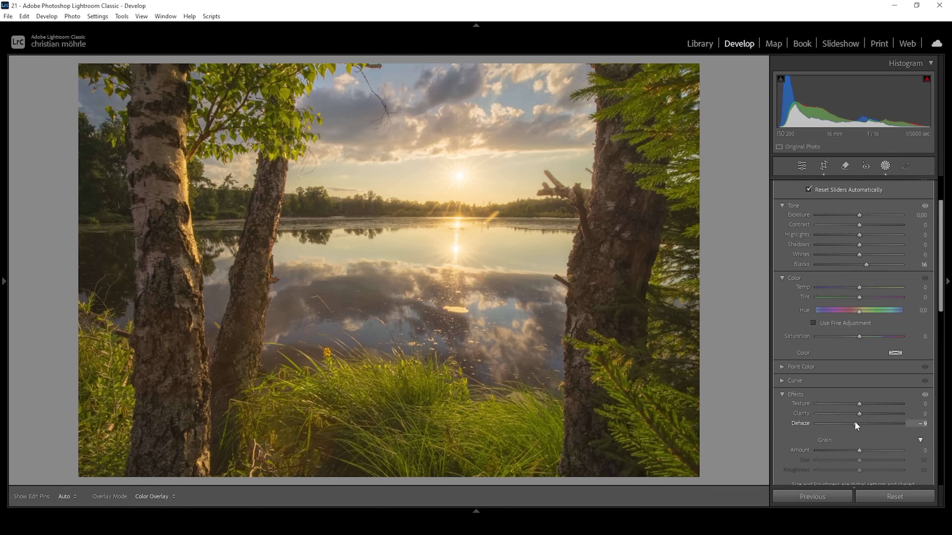
{"action": "left_click_drag", "start_coordinate": [854, 422], "coordinate": [853, 420]}
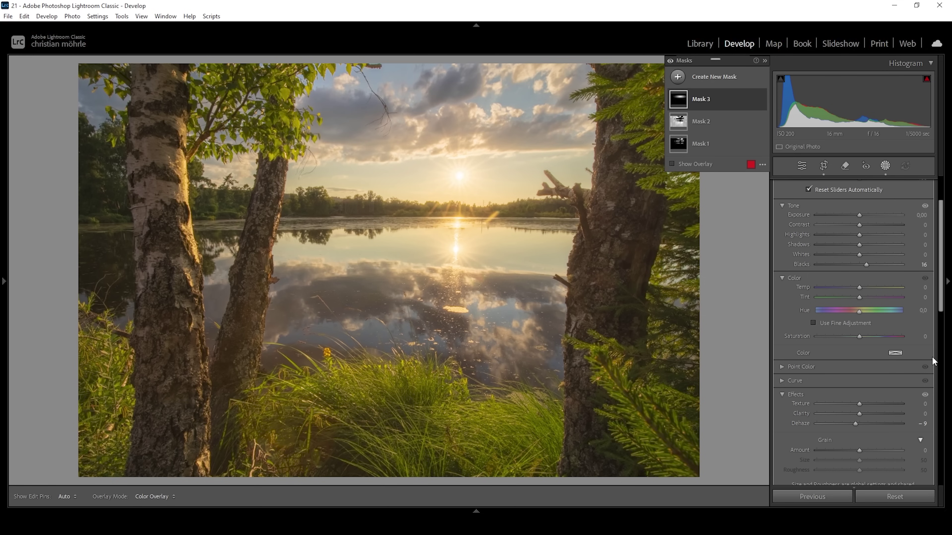
{"action": "left_click_drag", "start_coordinate": [858, 288], "coordinate": [863, 287]}
{"action": "mouse_move", "coordinate": [565, 213]}
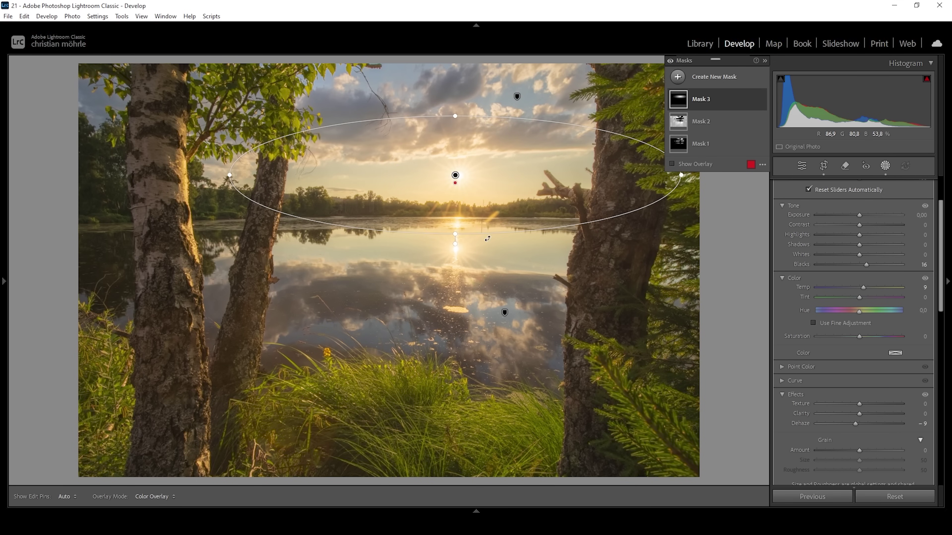
{"action": "left_click", "coordinate": [678, 76]}
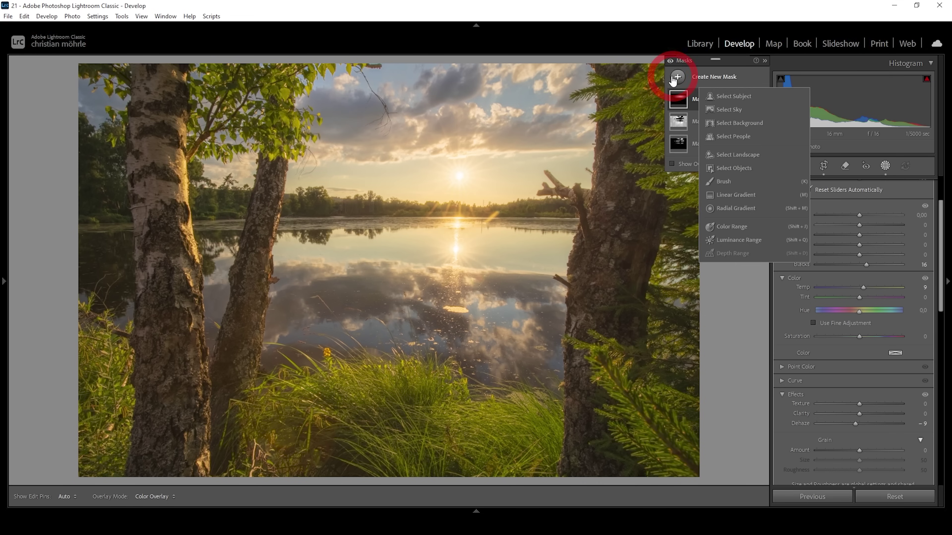
- Place a small radial gradient over the sun and raise its Highlights to +15
{"action": "left_click", "coordinate": [731, 208]}
{"action": "left_click_drag", "start_coordinate": [455, 175], "coordinate": [511, 206]}
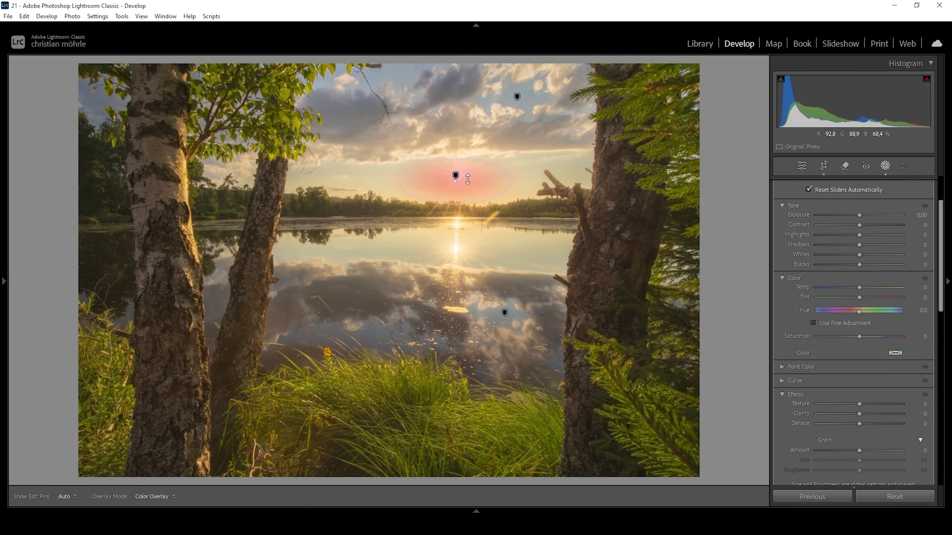
{"action": "left_click_drag", "start_coordinate": [468, 179], "coordinate": [471, 173]}
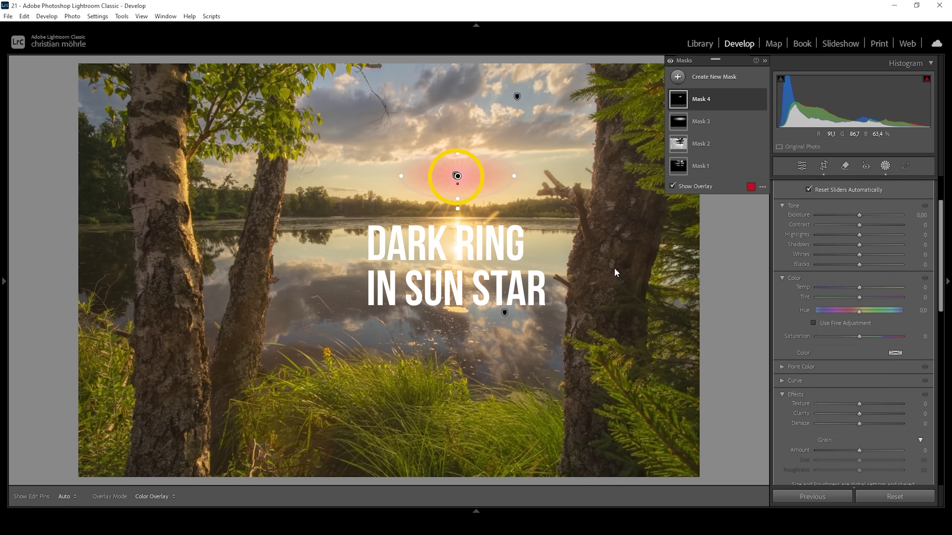
{"action": "left_click_drag", "start_coordinate": [859, 235], "coordinate": [869, 235]}
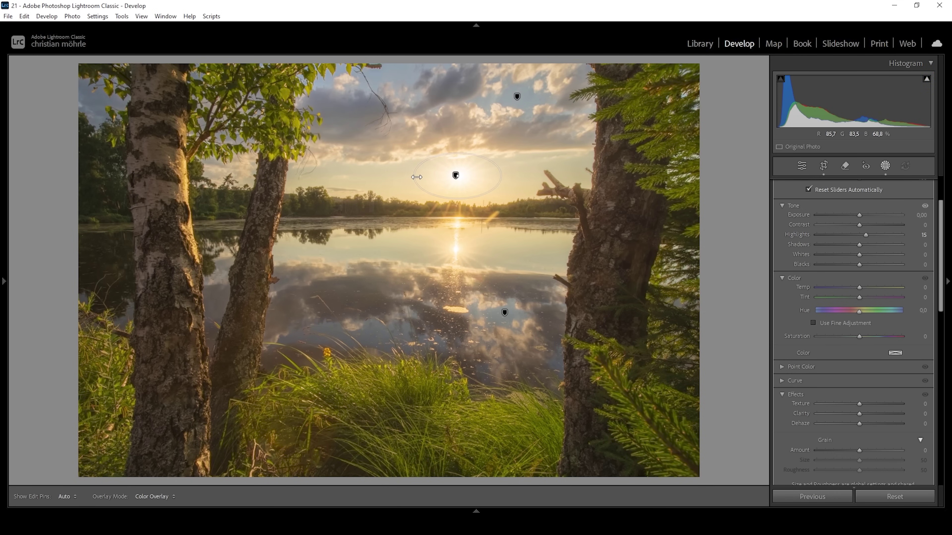
{"action": "left_click_drag", "start_coordinate": [473, 170], "coordinate": [474, 170]}
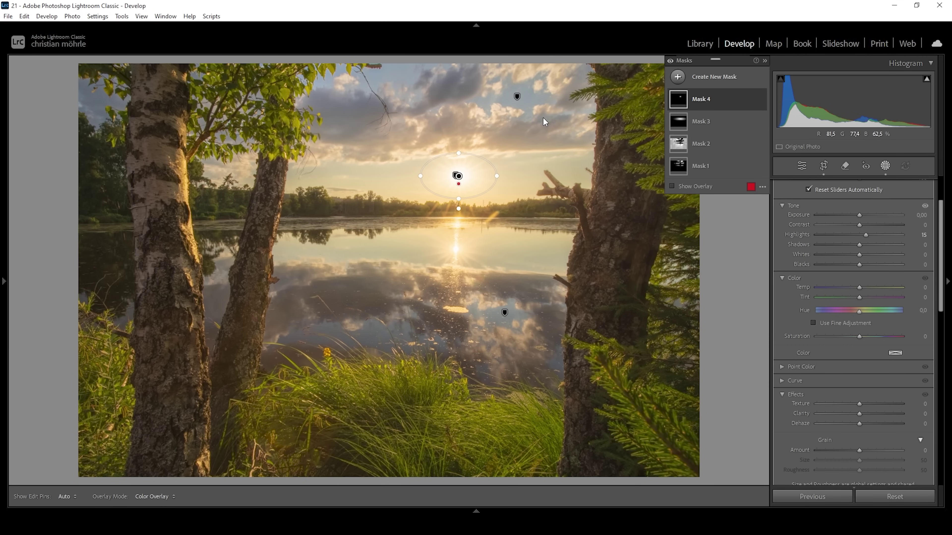
- Create a colour range mask by sampling the sky colour
{"action": "left_click", "coordinate": [677, 76]}
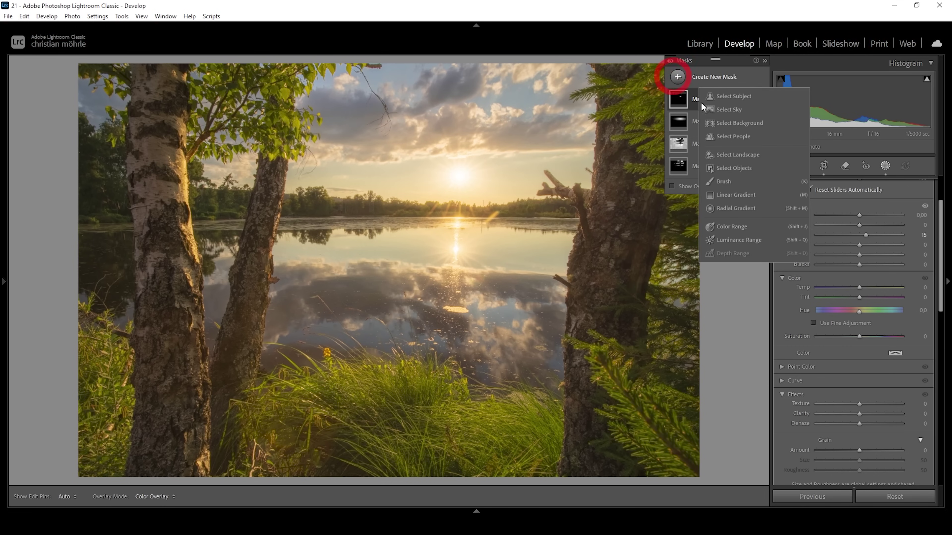
{"action": "left_click", "coordinate": [735, 227]}
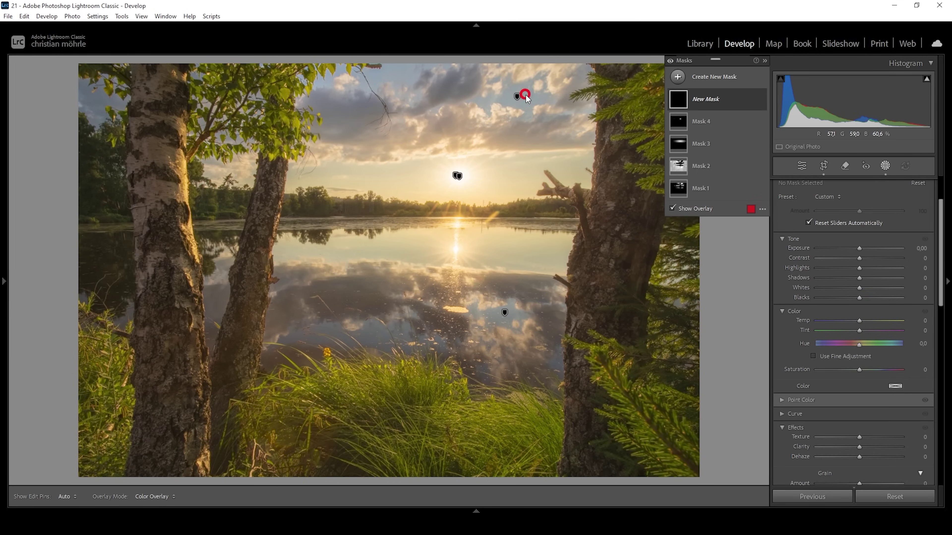
{"action": "left_click", "coordinate": [525, 94]}
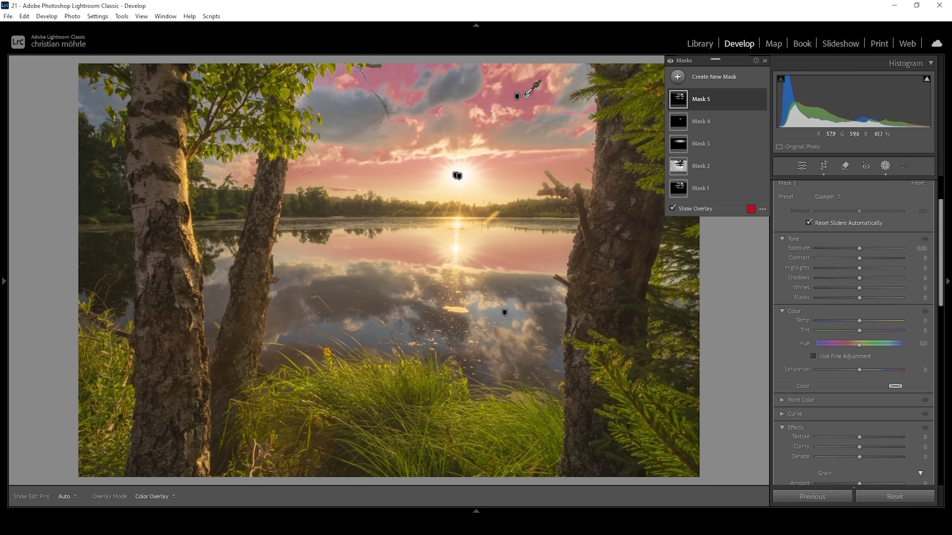
- Subtract a linear gradient near the horizon and set the mask's Exposure to −0.23
{"action": "mouse_move", "coordinate": [716, 98]}
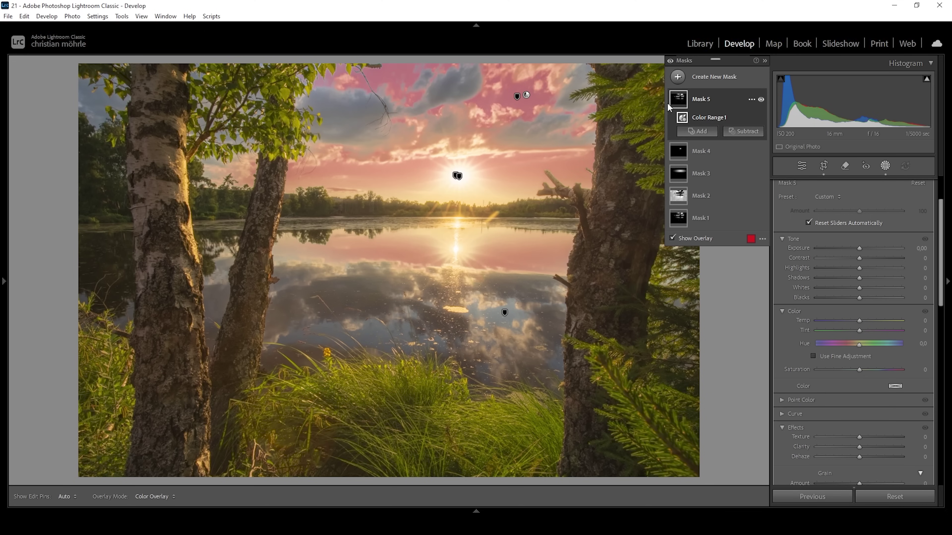
{"action": "left_click", "coordinate": [743, 130]}
{"action": "left_click", "coordinate": [759, 254]}
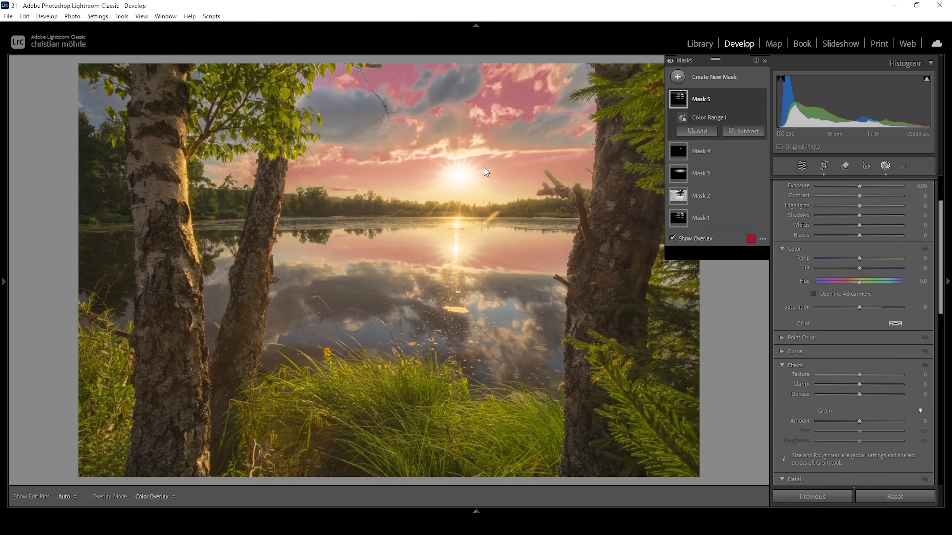
{"action": "left_click_drag", "start_coordinate": [453, 147], "coordinate": [452, 87]}
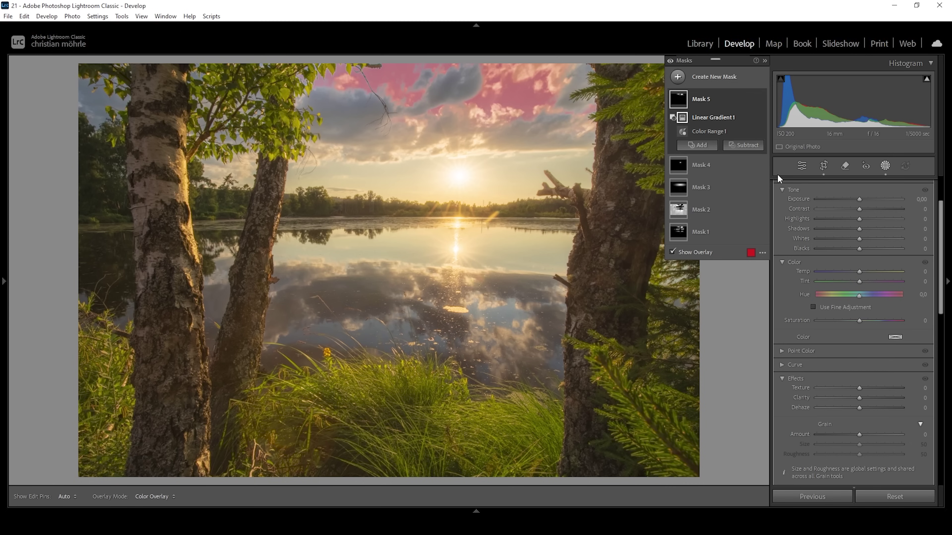
{"action": "left_click_drag", "start_coordinate": [860, 198], "coordinate": [857, 198]}
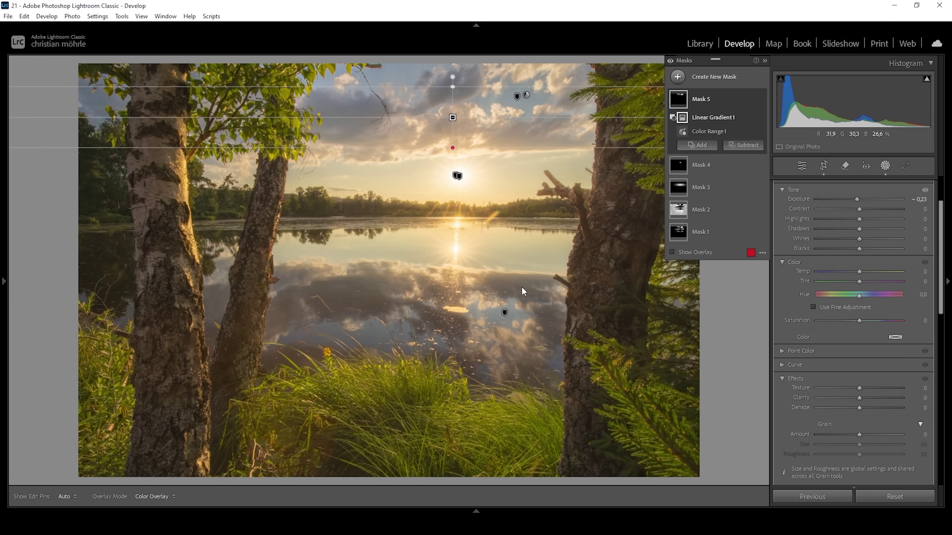
- Create a landscape mask selecting the water
{"action": "left_click", "coordinate": [679, 77]}
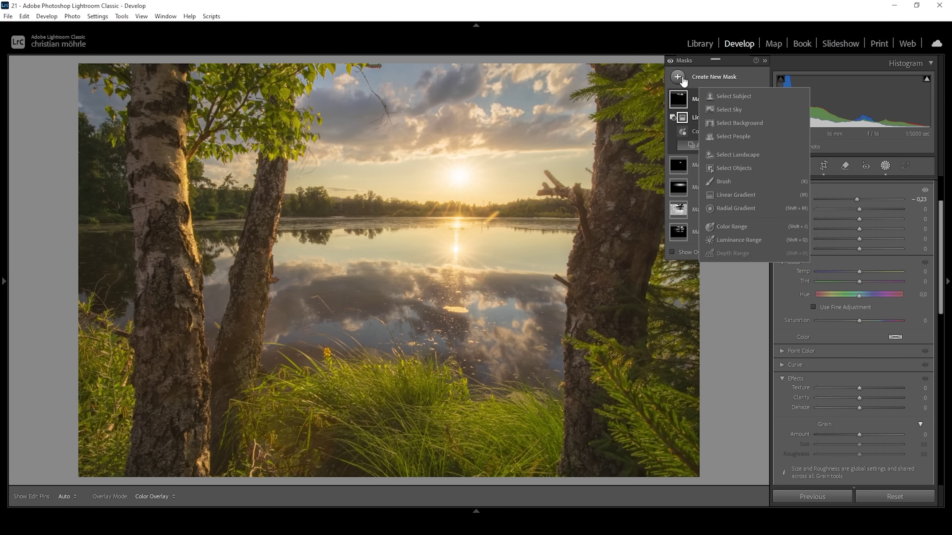
{"action": "left_click", "coordinate": [737, 155]}
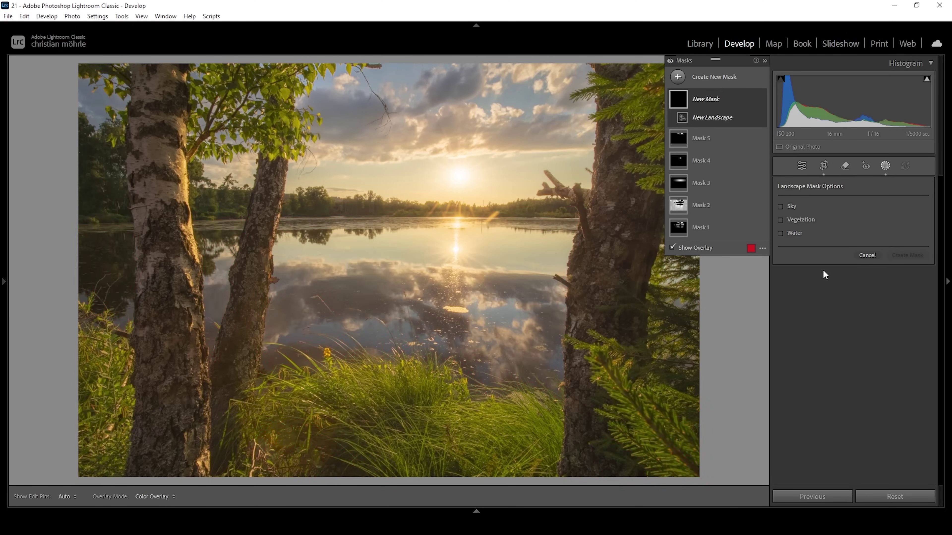
{"action": "left_click", "coordinate": [788, 232]}
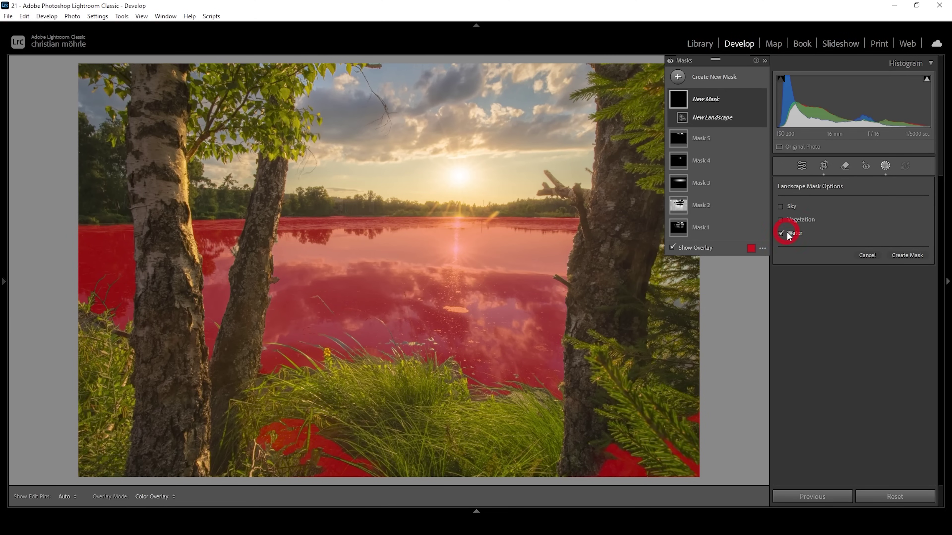
{"action": "left_click", "coordinate": [905, 257]}
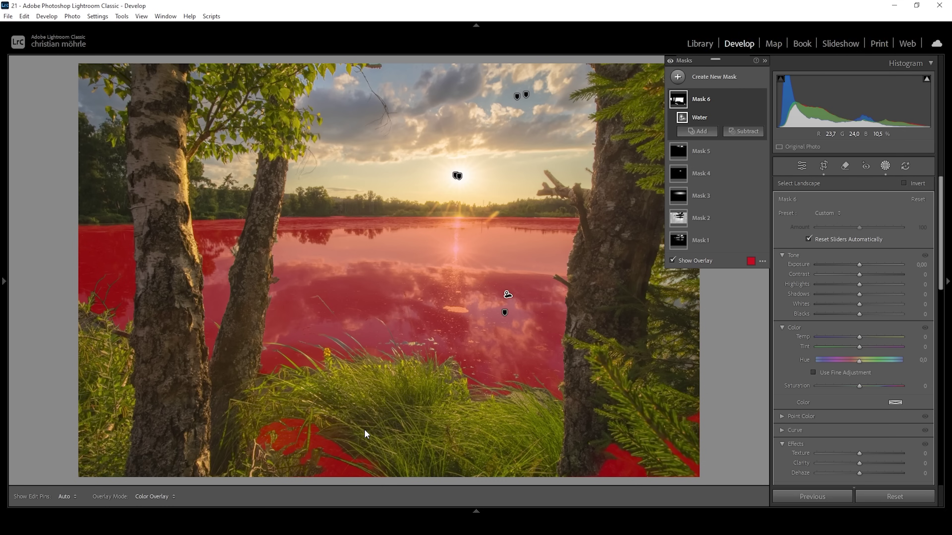
- Erase the water mask from the grass at bottom left with a subtracting brush
{"action": "left_click", "coordinate": [747, 131]}
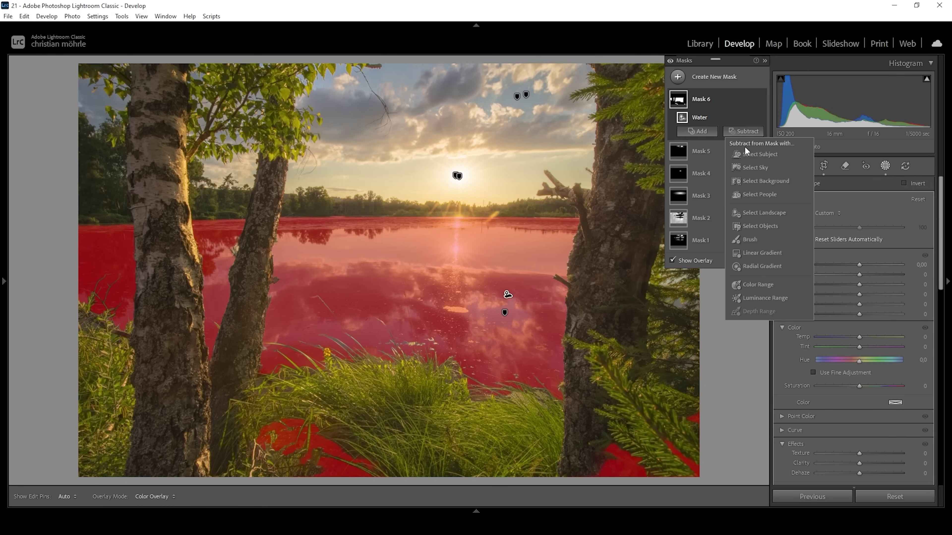
{"action": "left_click", "coordinate": [750, 239]}
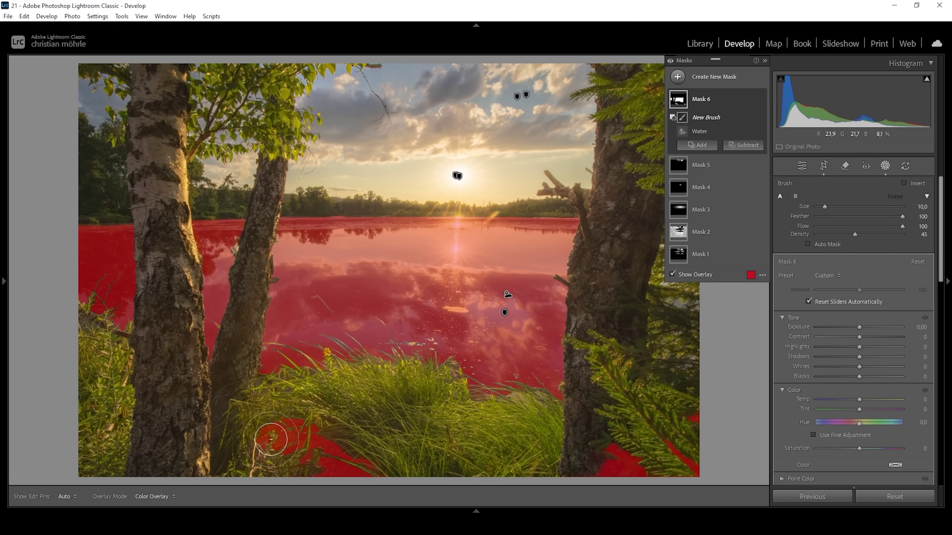
{"action": "key", "text": "h"}
{"action": "key", "text": "h"}
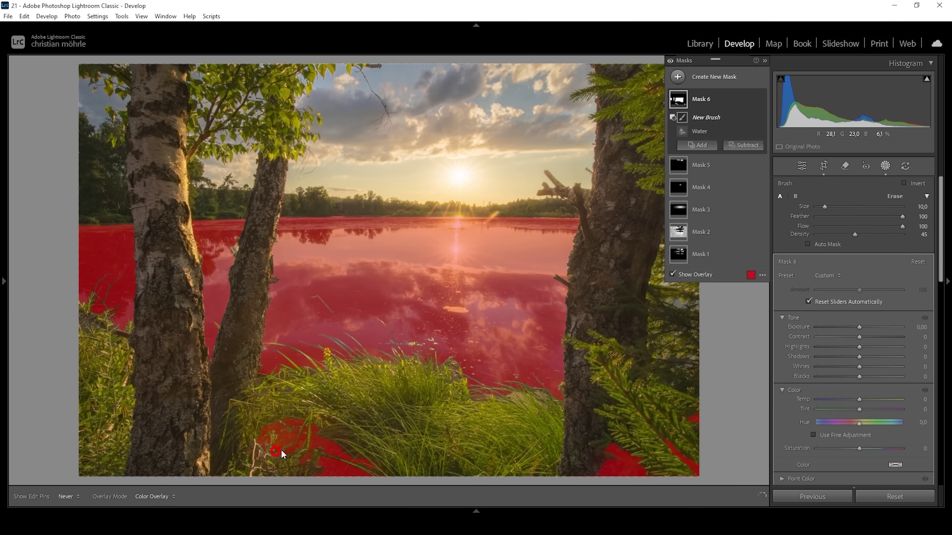
{"action": "mouse_move", "coordinate": [270, 450]}
{"action": "left_mouse_down"}
{"action": "mouse_move", "coordinate": [627, 461]}
{"action": "mouse_move", "coordinate": [654, 449]}
{"action": "left_mouse_up"}
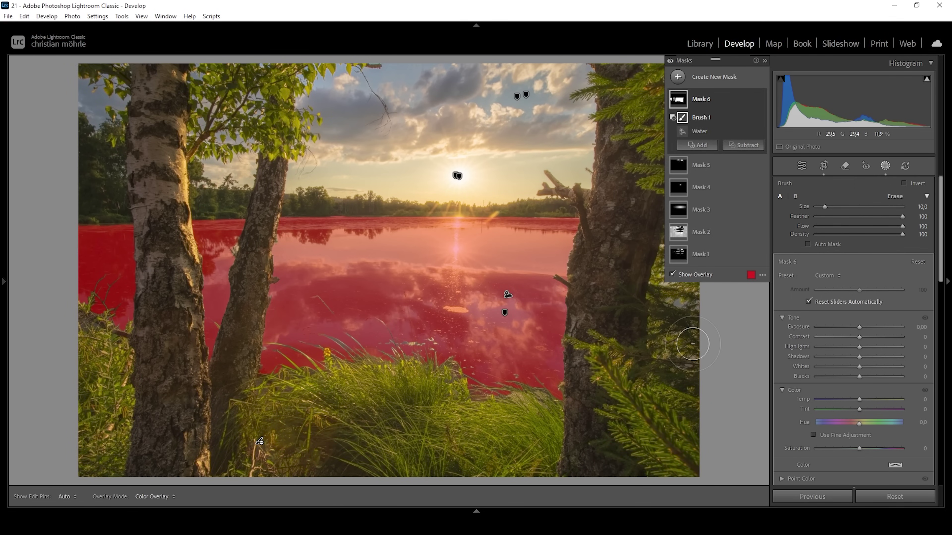
- Set the water mask's Contrast to +10 and Clarity to +19
{"action": "left_click_drag", "start_coordinate": [860, 338], "coordinate": [863, 337]}
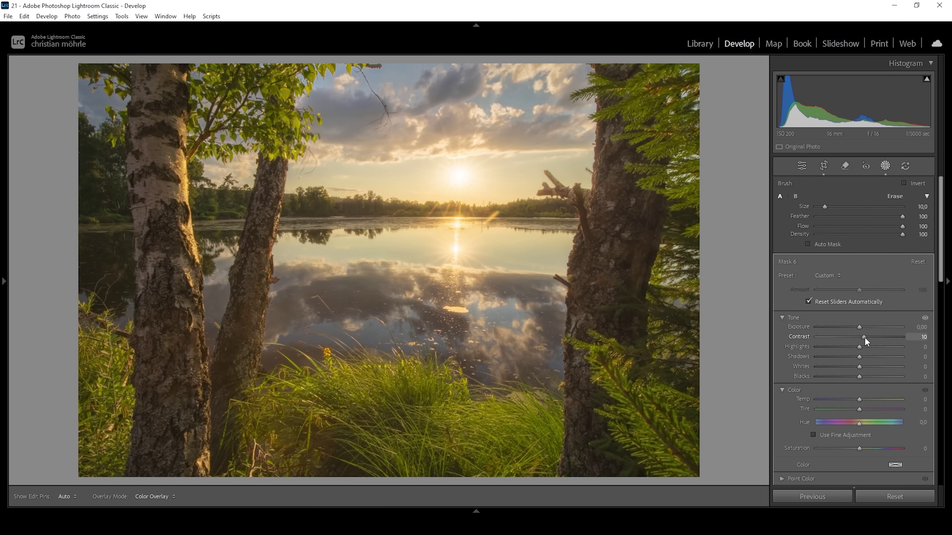
{"action": "left_click_drag", "start_coordinate": [864, 337], "coordinate": [863, 323]}
{"action": "scroll", "coordinate": [883, 381], "scroll_direction": "down", "scroll_amount": 5}
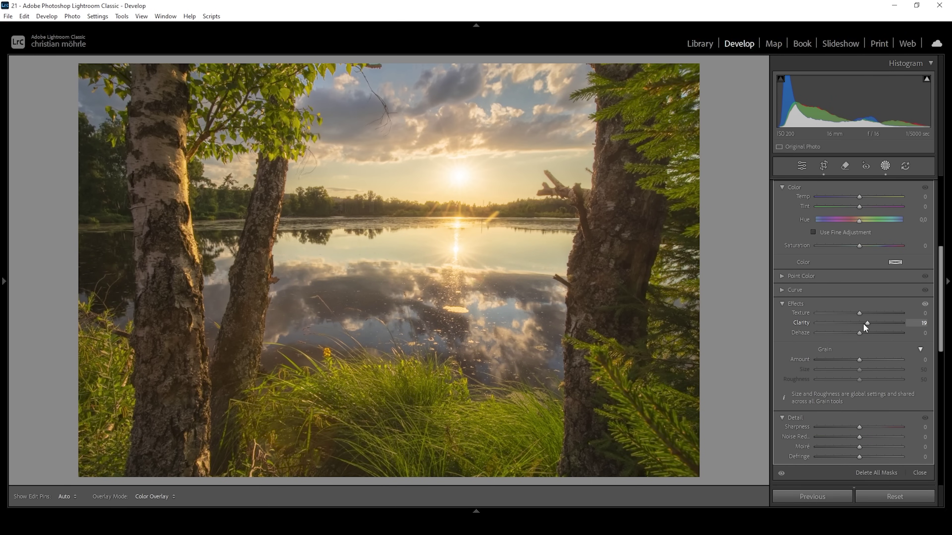
{"action": "left_click_drag", "start_coordinate": [863, 323], "coordinate": [863, 323]}
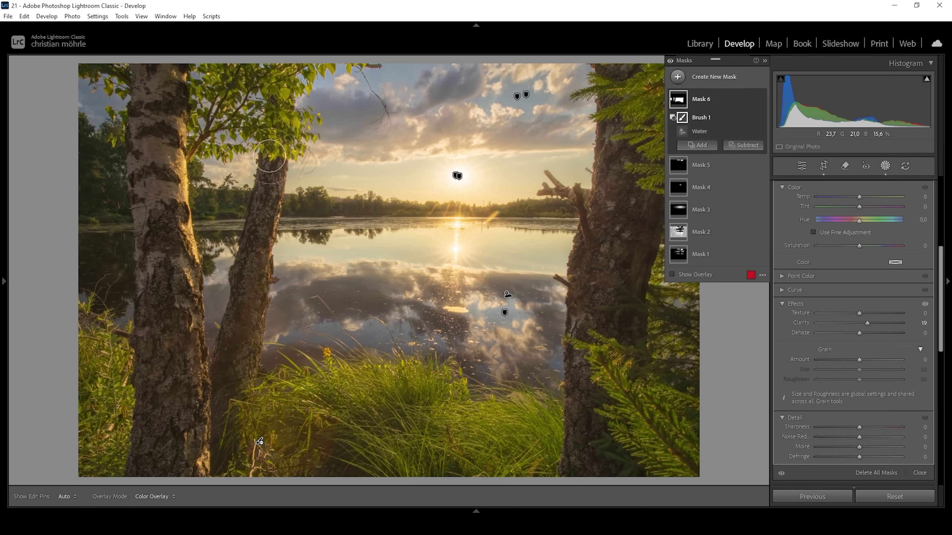
- Start an object-selection mask and rectangle-select the left birch trunk
{"action": "left_click", "coordinate": [678, 77]}
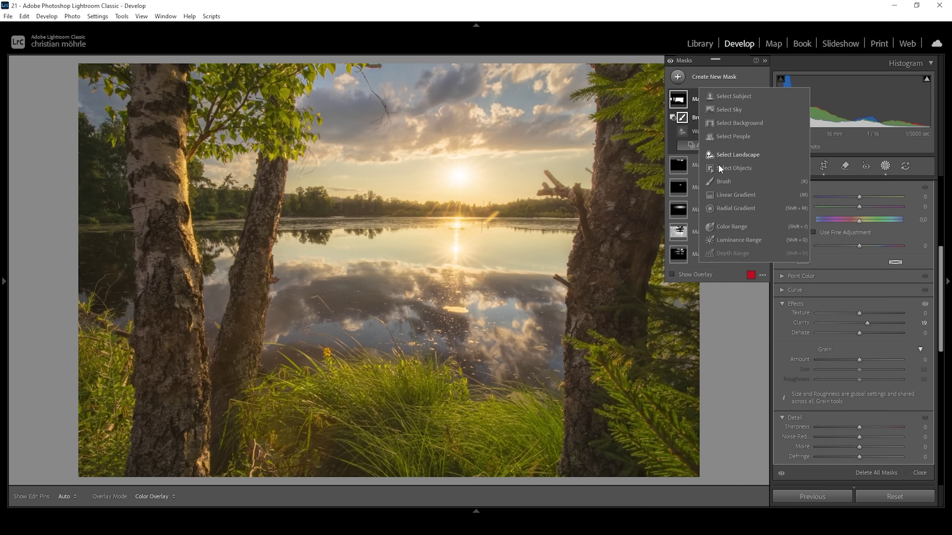
{"action": "left_click", "coordinate": [747, 172]}
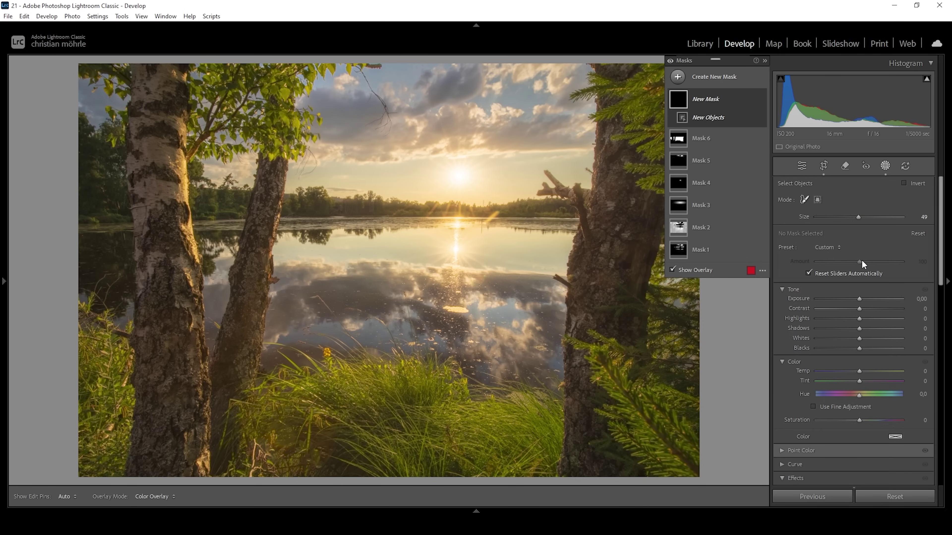
{"action": "left_click", "coordinate": [817, 204]}
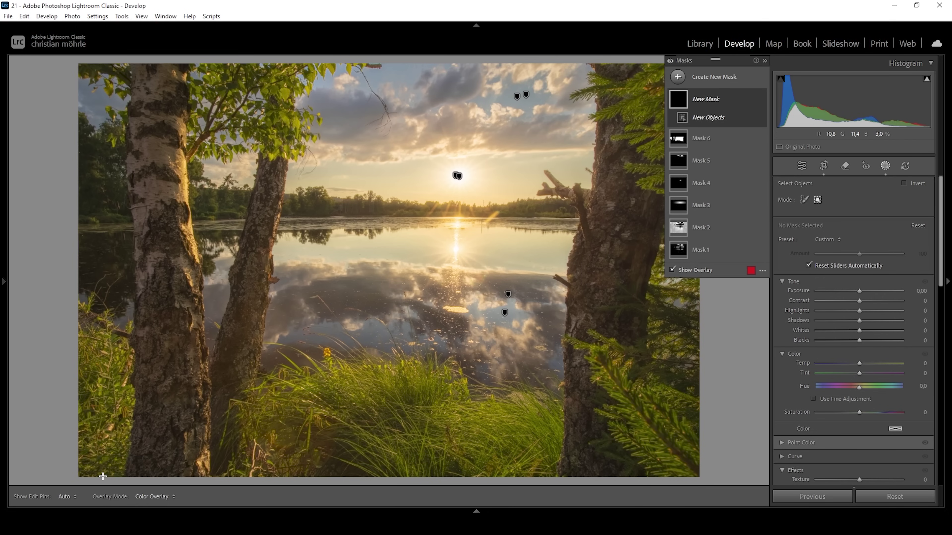
{"action": "left_click_drag", "start_coordinate": [102, 476], "coordinate": [213, 52]}
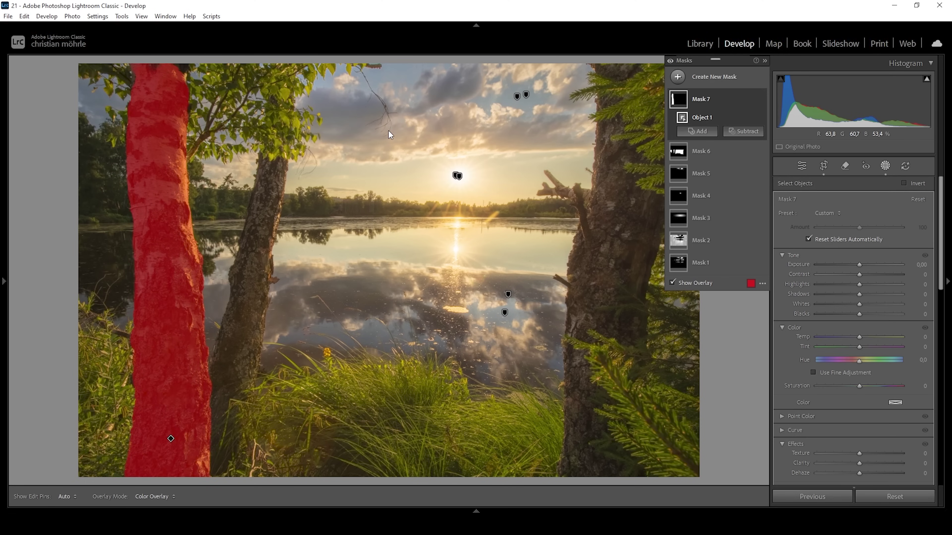
- Add the middle birch and right trunk to the mask with object selections
{"action": "left_click", "coordinate": [697, 131]}
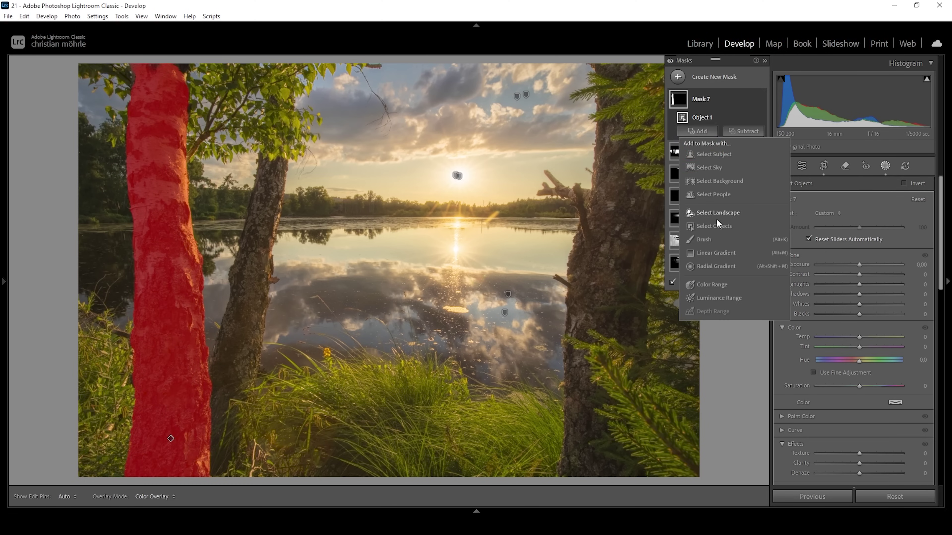
{"action": "left_click", "coordinate": [718, 226]}
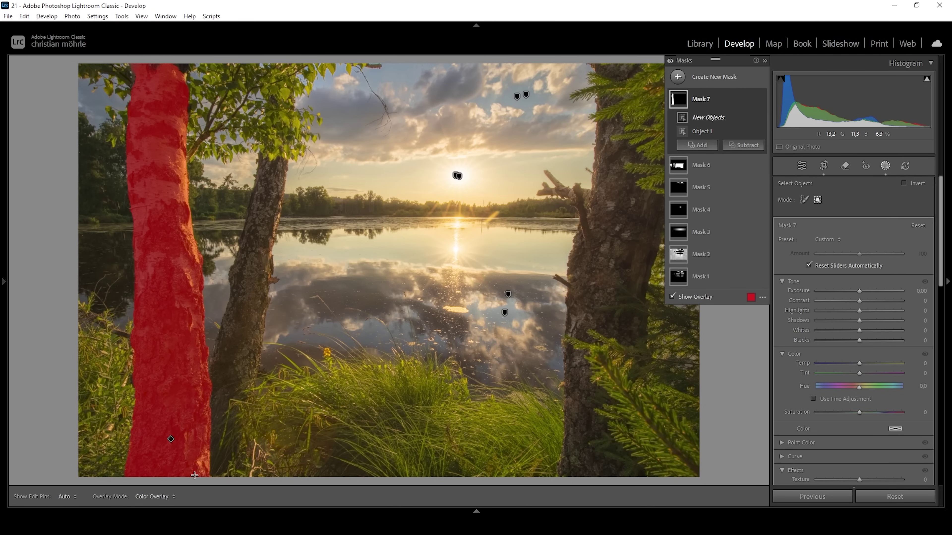
{"action": "left_click_drag", "start_coordinate": [195, 476], "coordinate": [298, 60]}
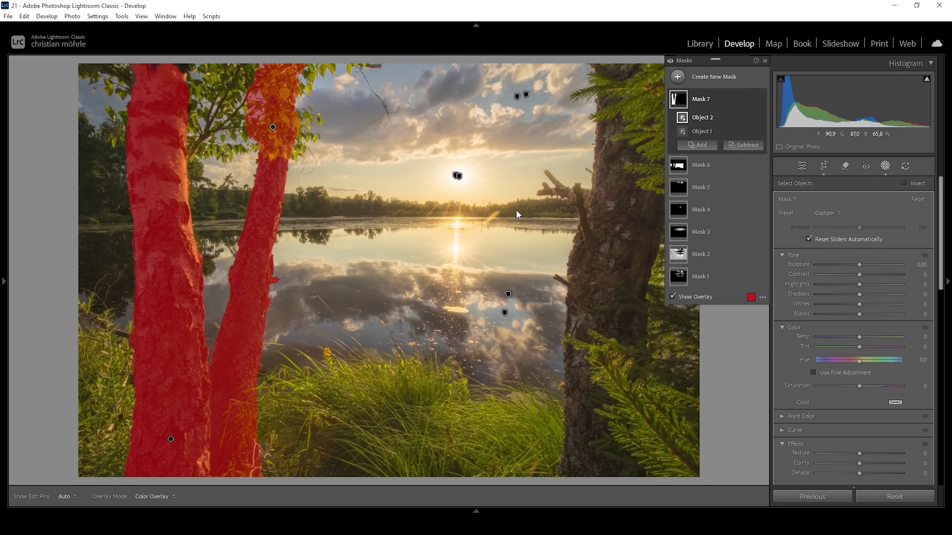
{"action": "left_click", "coordinate": [737, 146]}
{"action": "left_click", "coordinate": [697, 145]}
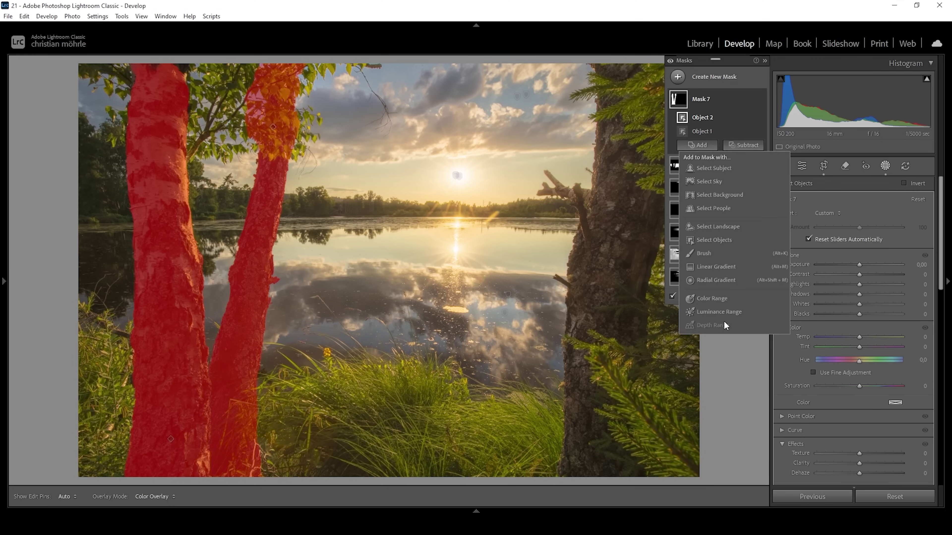
{"action": "left_click", "coordinate": [729, 240]}
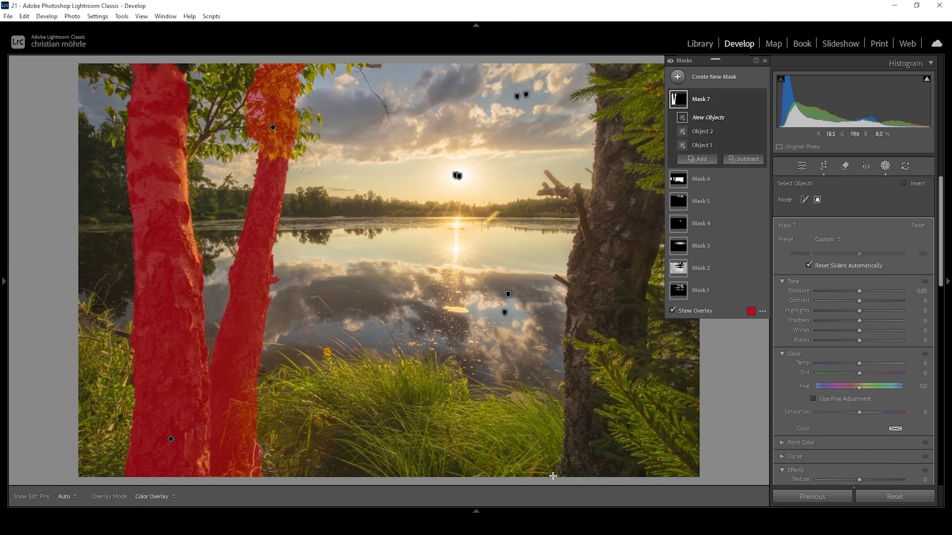
{"action": "left_click_drag", "start_coordinate": [553, 476], "coordinate": [671, 43]}
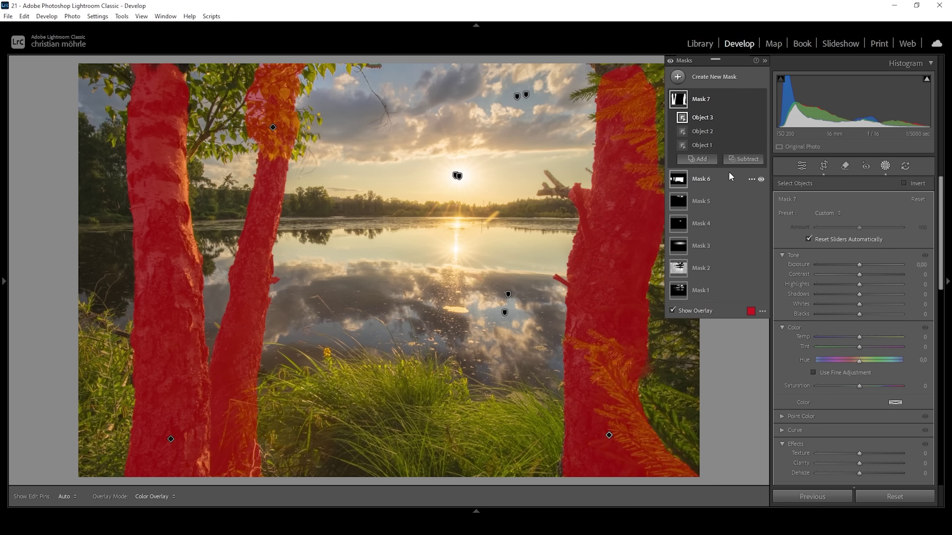
{"action": "left_click", "coordinate": [742, 159]}
- Brush the mask off the foliage around the trunks and set Saturation to −36
{"action": "left_click", "coordinate": [747, 268]}
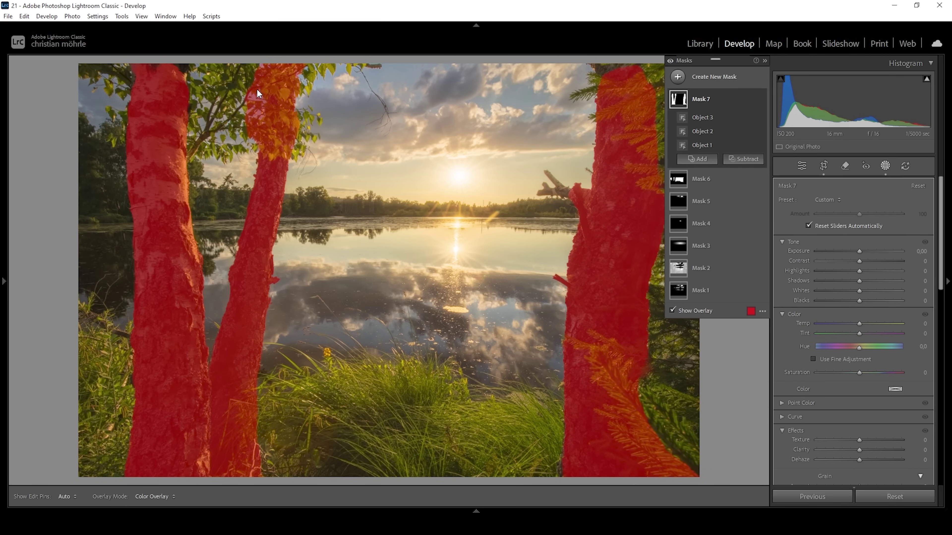
{"action": "key", "text": "h"}
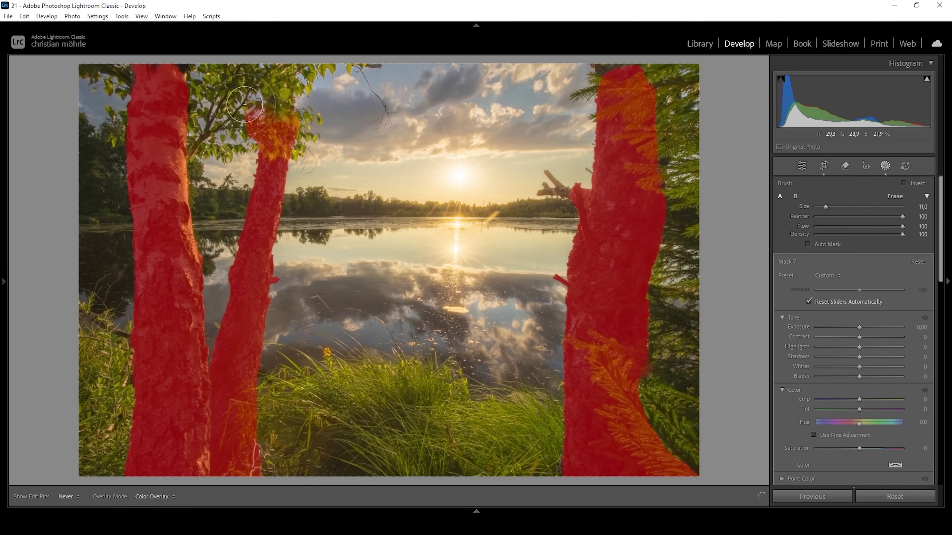
{"action": "mouse_move", "coordinate": [245, 104]}
{"action": "left_mouse_down"}
{"action": "mouse_move", "coordinate": [274, 112]}
{"action": "mouse_move", "coordinate": [269, 123]}
{"action": "mouse_move", "coordinate": [284, 131]}
{"action": "mouse_move", "coordinate": [294, 80]}
{"action": "left_mouse_up"}
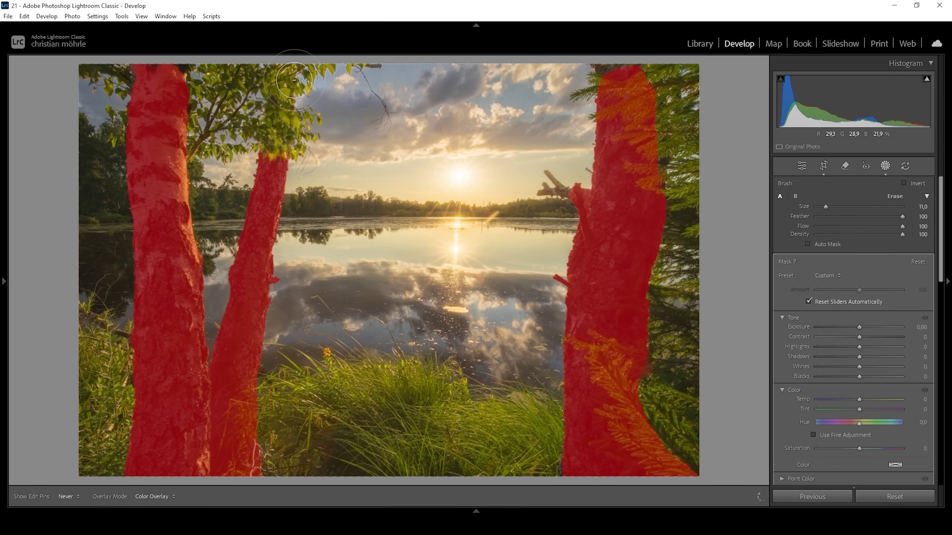
{"action": "mouse_move", "coordinate": [630, 397]}
{"action": "left_mouse_down"}
{"action": "mouse_move", "coordinate": [642, 443]}
{"action": "mouse_move", "coordinate": [674, 462]}
{"action": "left_mouse_up"}
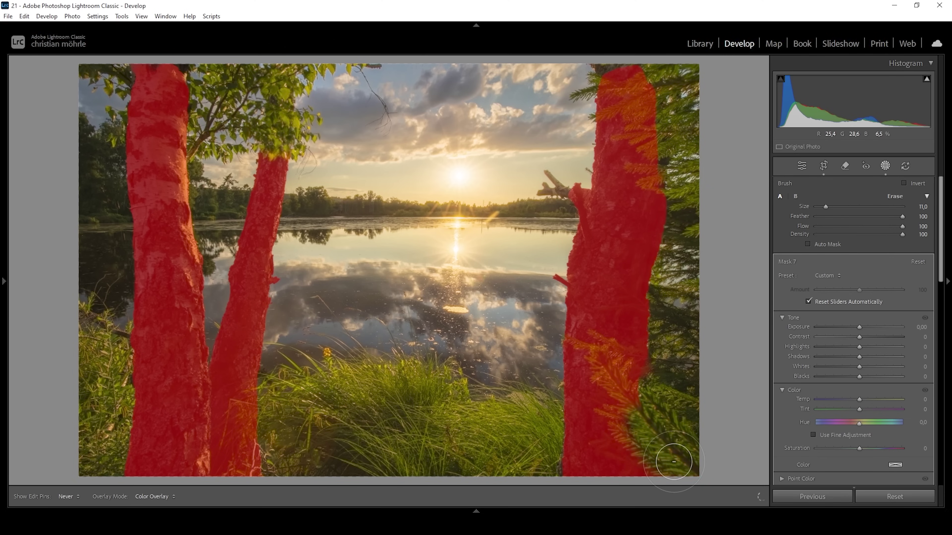
{"action": "key", "text": "h"}
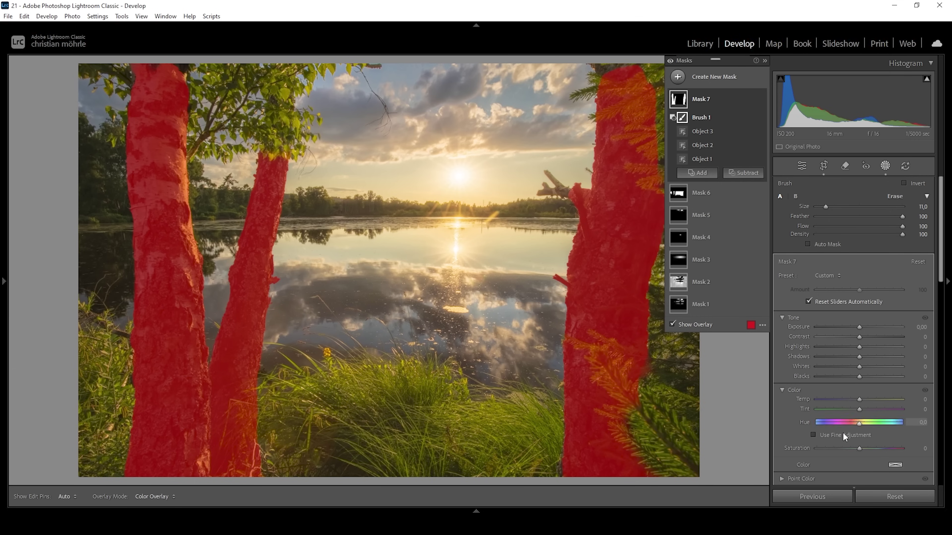
{"action": "left_click_drag", "start_coordinate": [856, 447], "coordinate": [845, 446]}
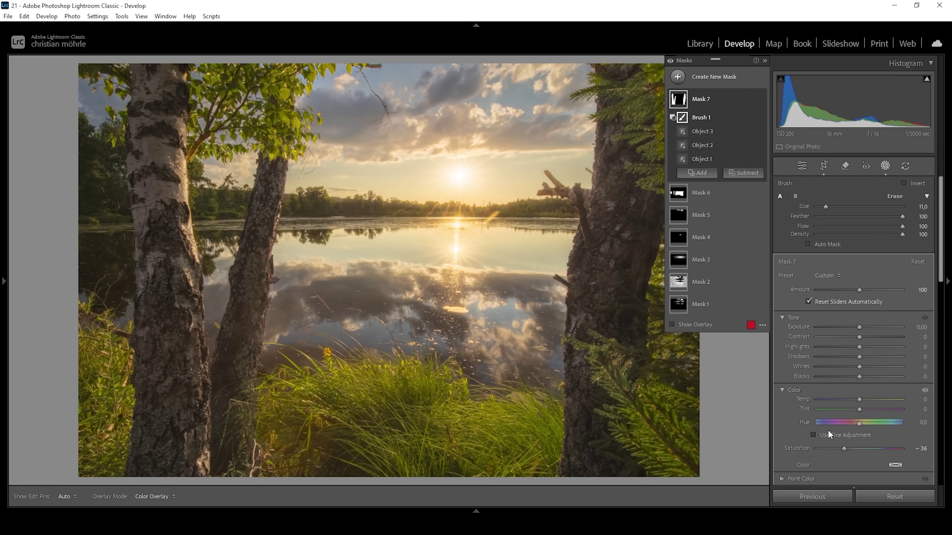
- Toggle all masks off and on to compare, then exit masking and collapse Basic
{"action": "left_click", "coordinate": [670, 61]}
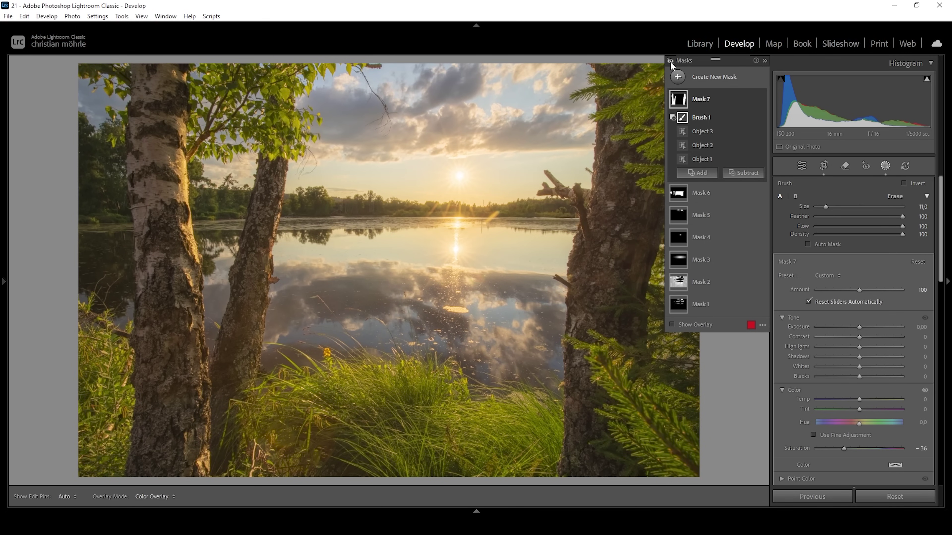
{"action": "left_click", "coordinate": [670, 61]}
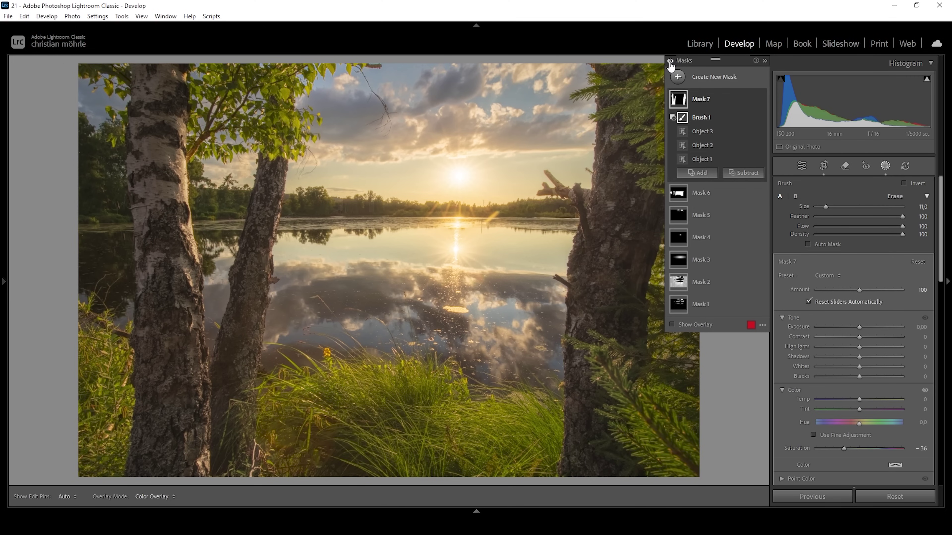
{"action": "left_click", "coordinate": [802, 166]}
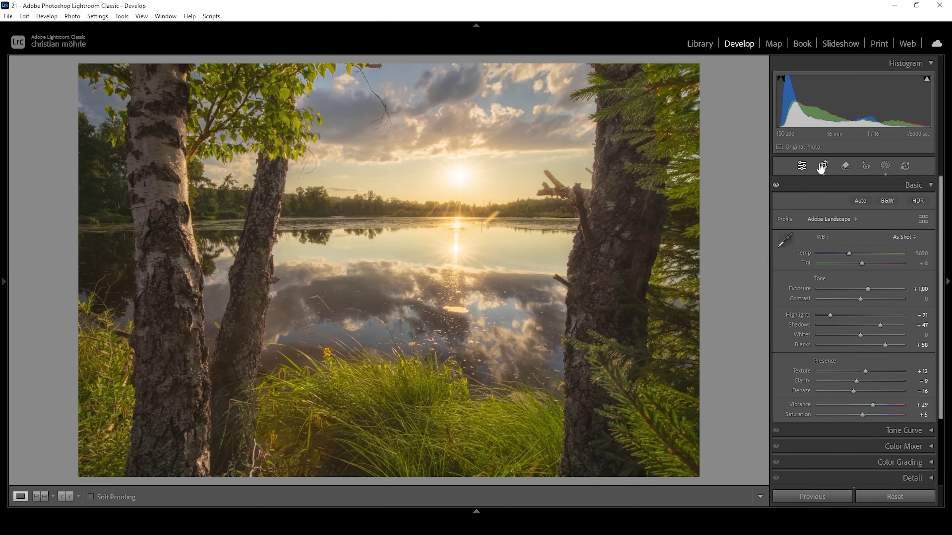
{"action": "left_click", "coordinate": [931, 185]}
- In Color Mixer HSL, set Yellow hue −7, Blue hue −8 and Blue luminance −16
{"action": "left_click", "coordinate": [907, 217]}
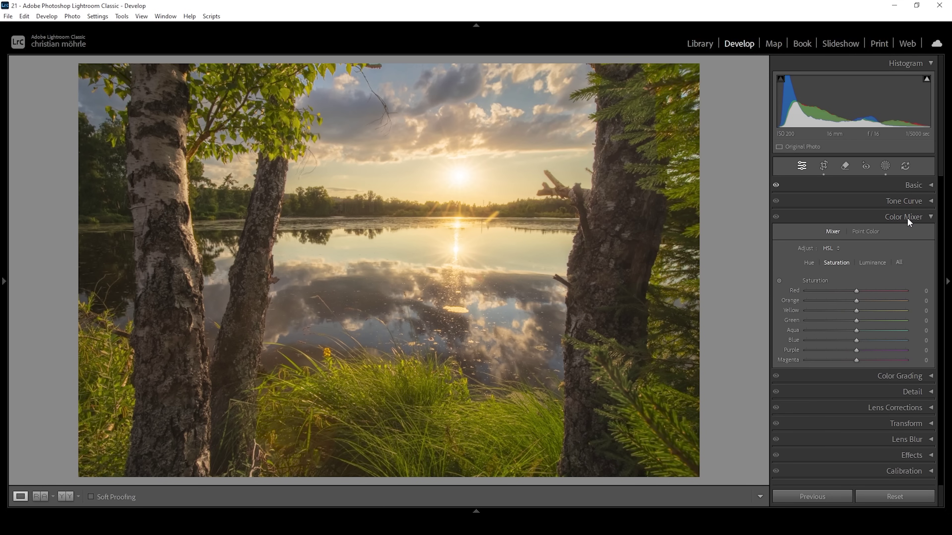
{"action": "left_click", "coordinate": [810, 263]}
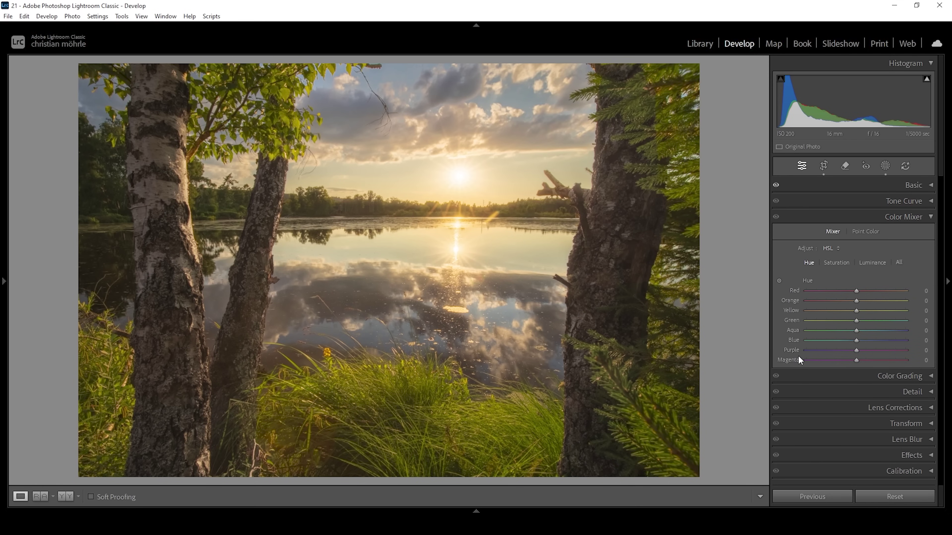
{"action": "left_click_drag", "start_coordinate": [857, 311], "coordinate": [854, 311]}
{"action": "left_click_drag", "start_coordinate": [854, 311], "coordinate": [852, 320]}
{"action": "left_click_drag", "start_coordinate": [857, 341], "coordinate": [843, 341]}
{"action": "left_click", "coordinate": [873, 263]}
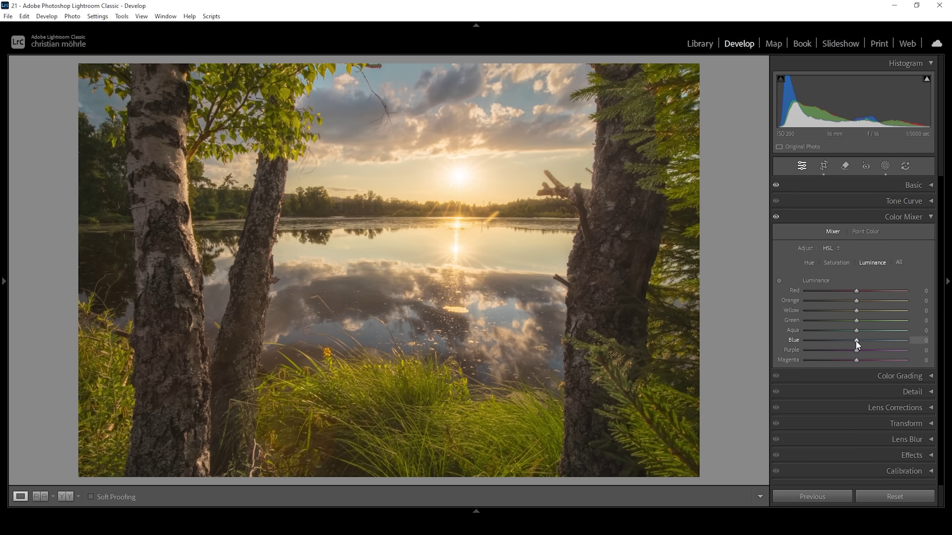
{"action": "left_click_drag", "start_coordinate": [856, 342], "coordinate": [839, 340]}
- In Color Grading, give the highlights a tint and strengthen its saturation
{"action": "left_click", "coordinate": [903, 217]}
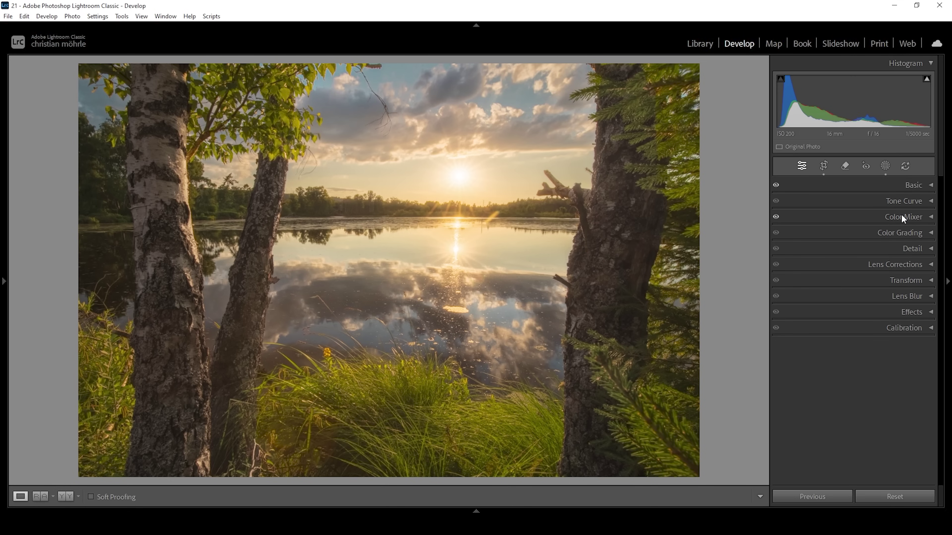
{"action": "left_click", "coordinate": [907, 234]}
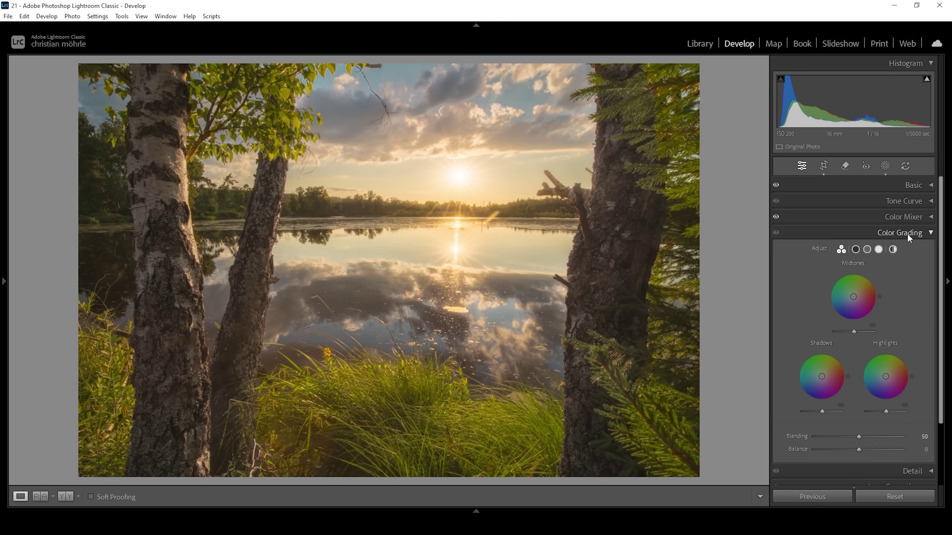
{"action": "left_click", "coordinate": [878, 249]}
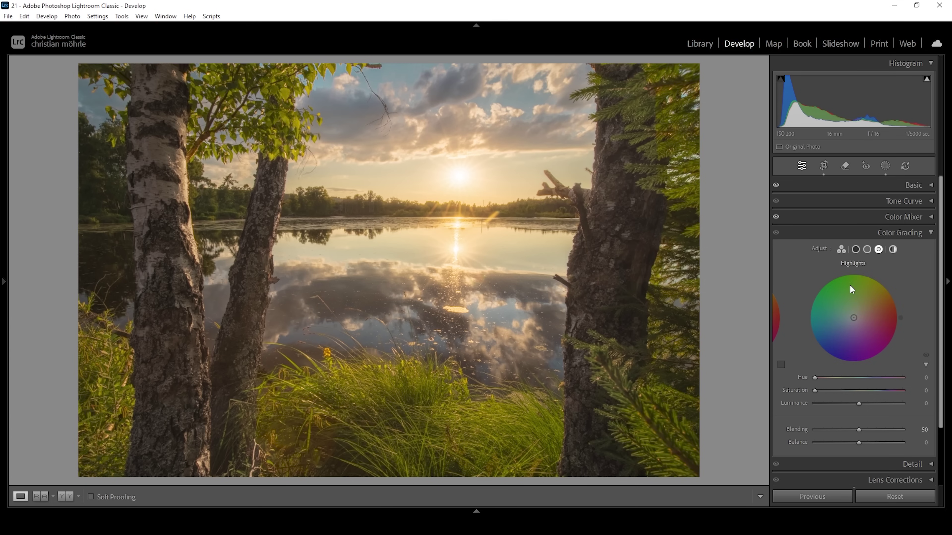
{"action": "left_click_drag", "start_coordinate": [815, 377], "coordinate": [826, 377]}
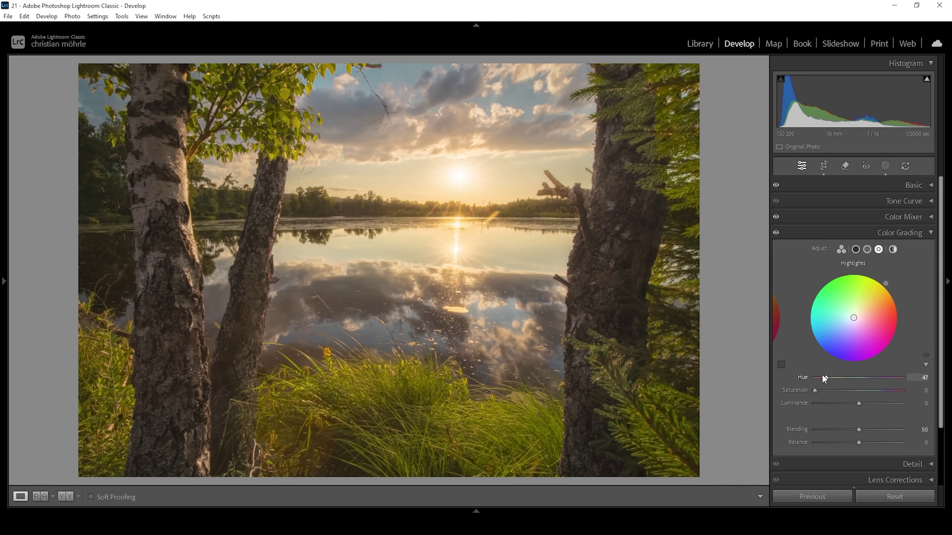
{"action": "left_click_drag", "start_coordinate": [815, 391], "coordinate": [863, 394]}
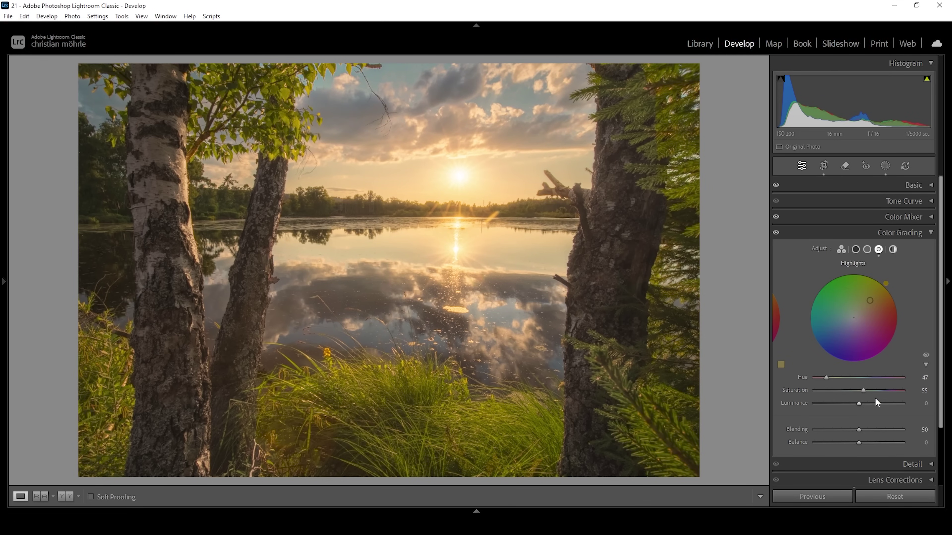
- Set Midtones to Hue 212, Saturation 8, and Global to Hue 34, Saturation 6
{"action": "left_click", "coordinate": [868, 249]}
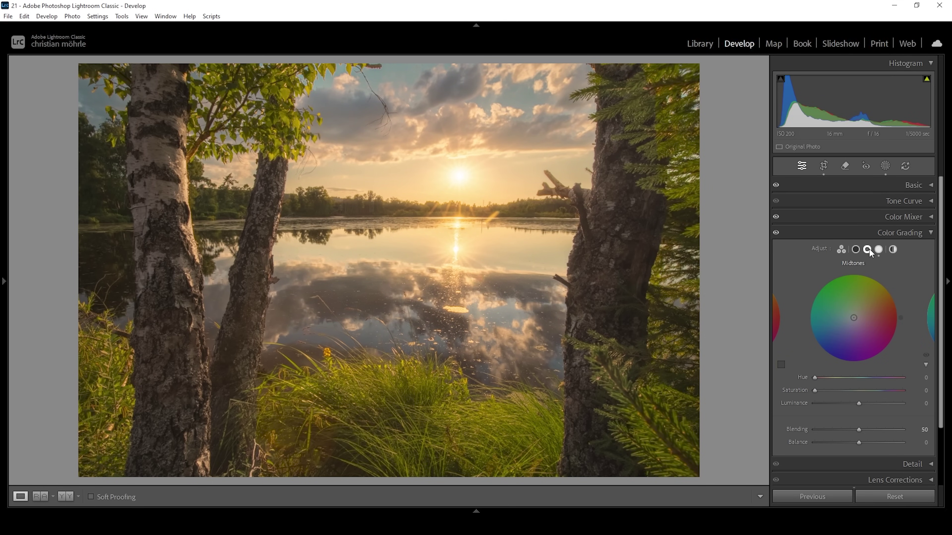
{"action": "mouse_move", "coordinate": [815, 382]}
{"action": "left_mouse_down"}
{"action": "mouse_move", "coordinate": [873, 380]}
{"action": "mouse_move", "coordinate": [821, 392]}
{"action": "left_mouse_up"}
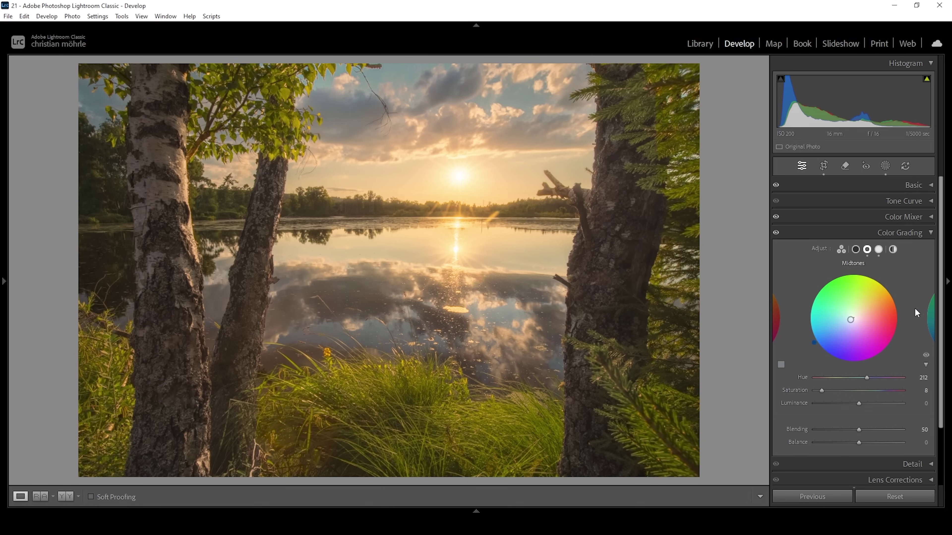
{"action": "left_click", "coordinate": [893, 250]}
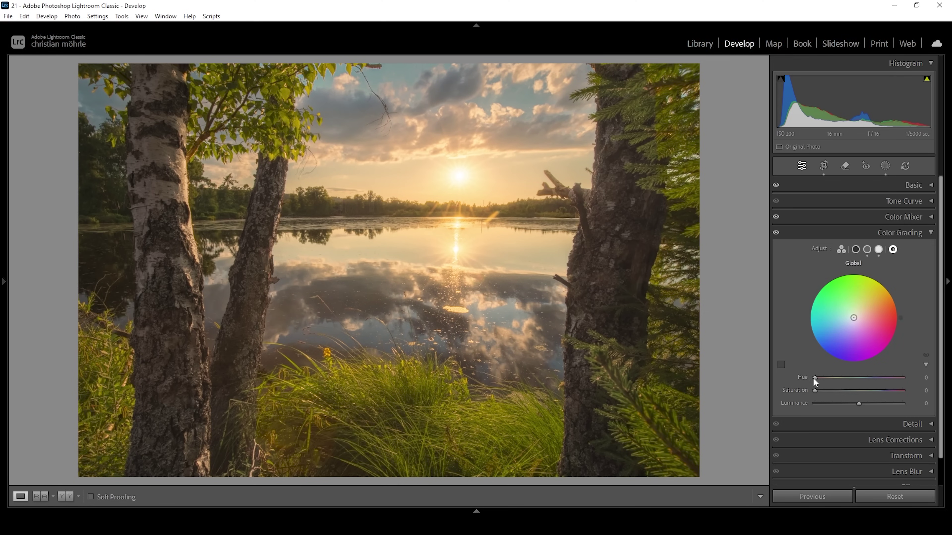
{"action": "left_click_drag", "start_coordinate": [817, 377], "coordinate": [824, 379]}
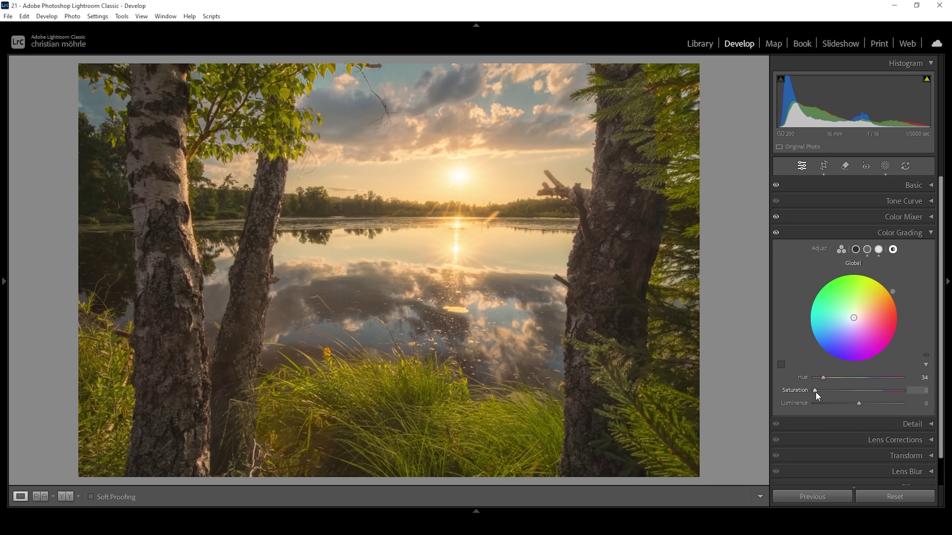
{"action": "left_click_drag", "start_coordinate": [815, 391], "coordinate": [816, 391]}
{"action": "left_click", "coordinate": [915, 233]}
- Set the Calibration Blue Primary Hue to −7
{"action": "left_click", "coordinate": [862, 330]}
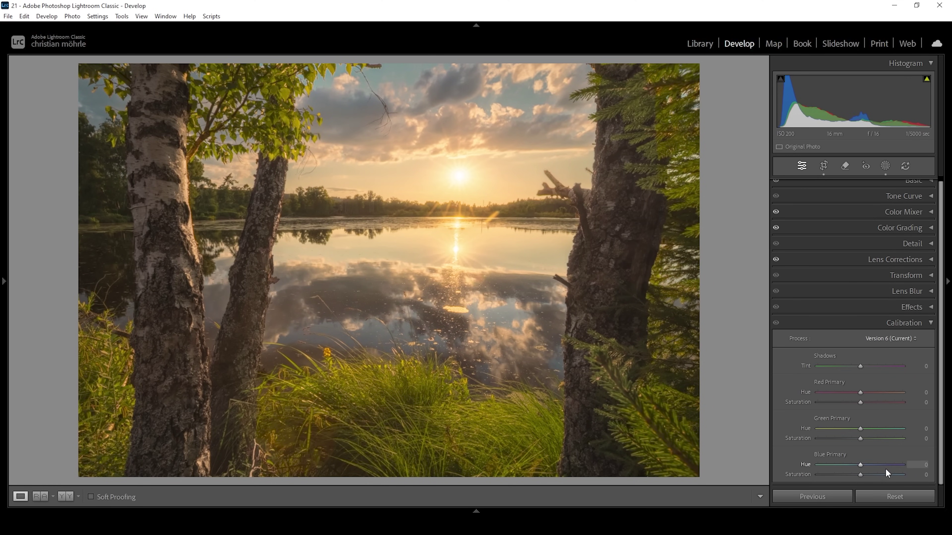
{"action": "left_click_drag", "start_coordinate": [860, 465], "coordinate": [858, 465]}
{"action": "left_click_drag", "start_coordinate": [856, 466], "coordinate": [857, 465]}
{"action": "left_click", "coordinate": [860, 322]}
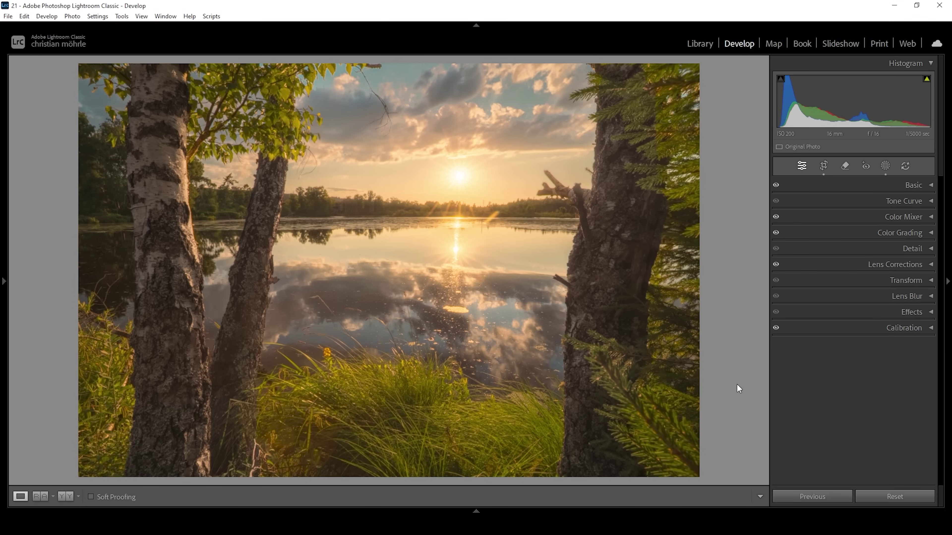
- Sharpen with Amount 75, Radius 0.5, Detail 100 and Masking 78
{"action": "left_click", "coordinate": [910, 251]}
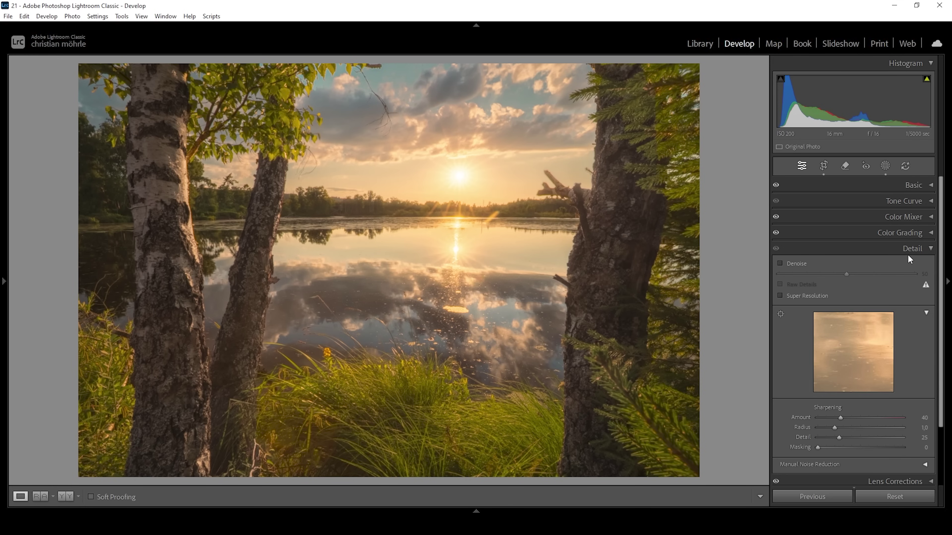
{"action": "left_click_drag", "start_coordinate": [835, 428], "coordinate": [782, 440]}
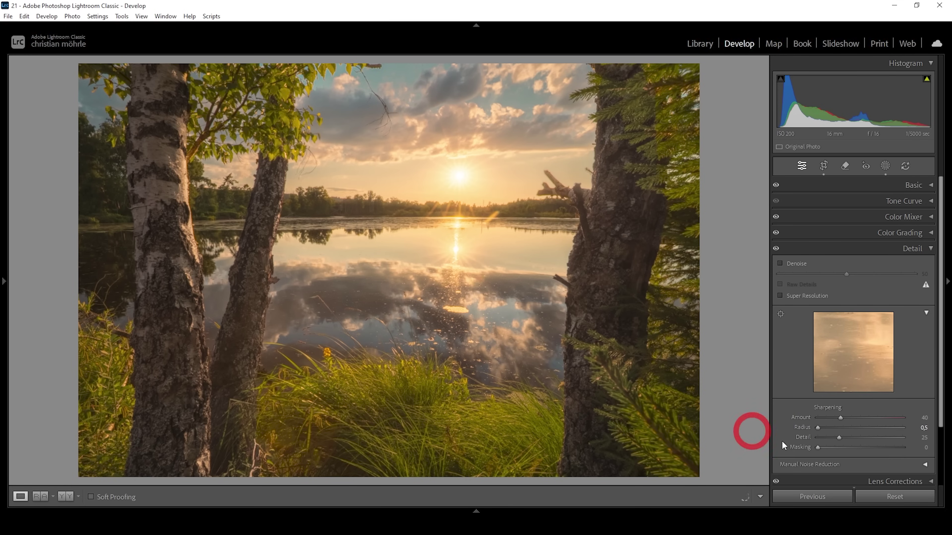
{"action": "left_click_drag", "start_coordinate": [840, 439], "coordinate": [950, 443]}
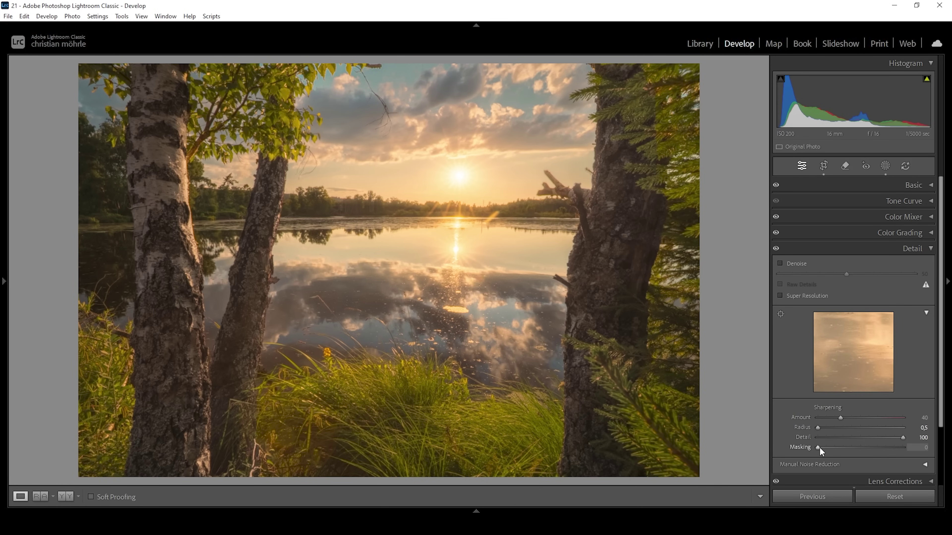
{"action": "left_click_drag", "start_coordinate": [818, 447], "coordinate": [886, 449]}
{"action": "left_click", "coordinate": [863, 419]}
- Send the photo from the filmstrip to Adobe Photoshop 2025 for editing
{"action": "left_click", "coordinate": [476, 511]}
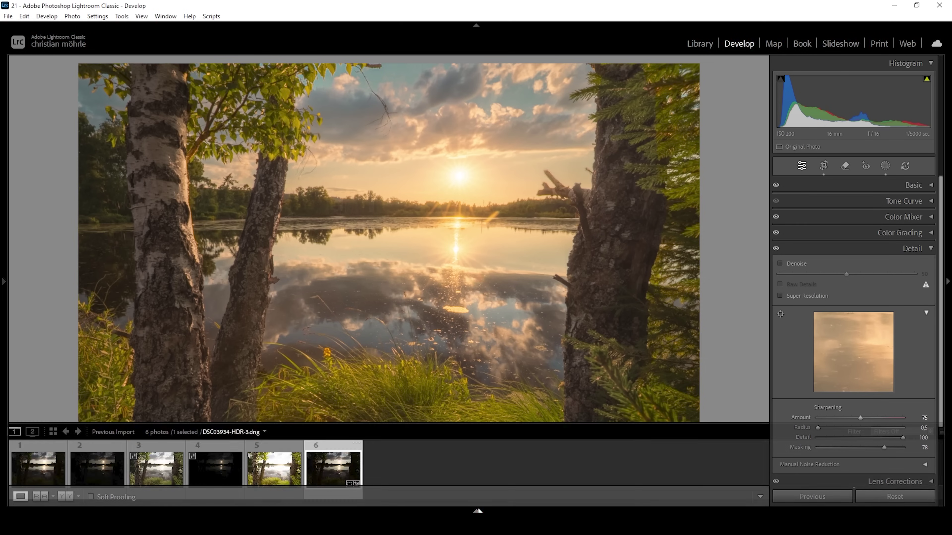
{"action": "right_click", "coordinate": [326, 468]}
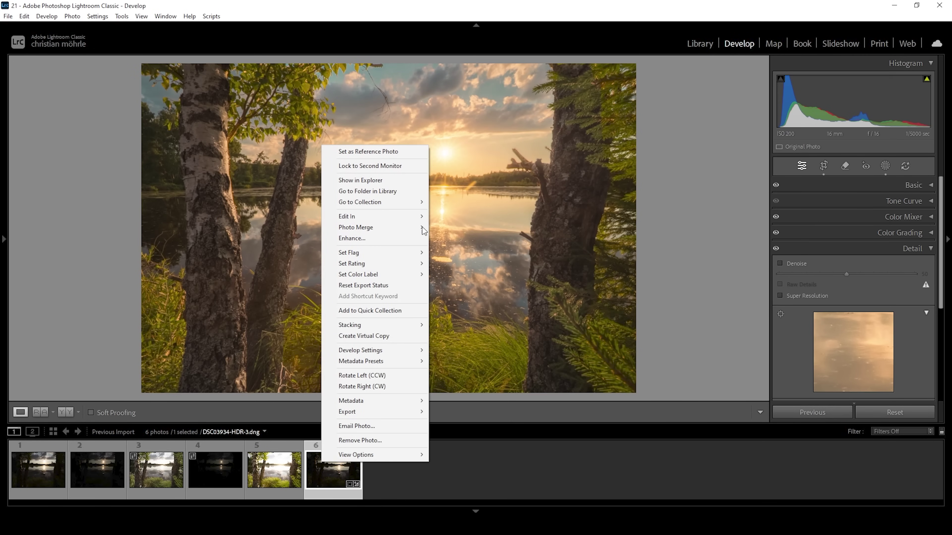
{"action": "mouse_move", "coordinate": [416, 219]}
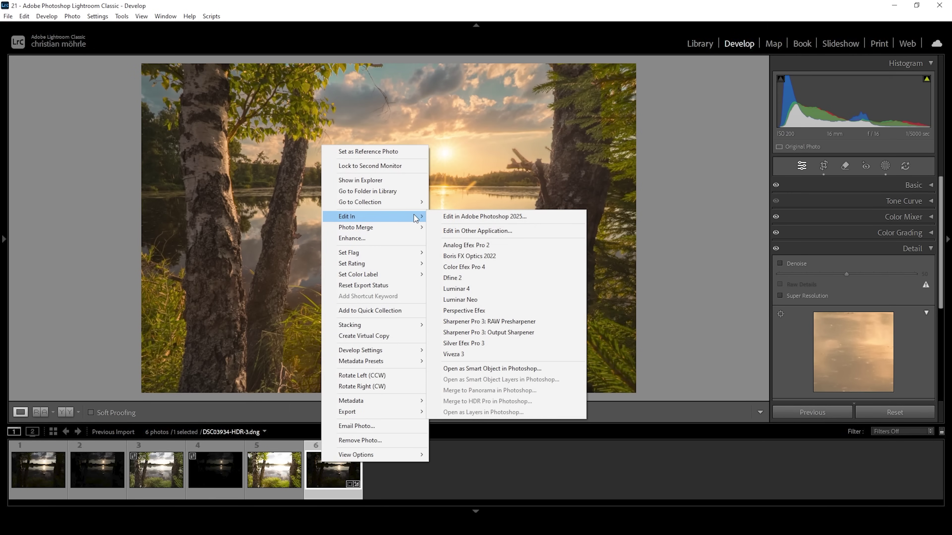
{"action": "left_click", "coordinate": [508, 217]}
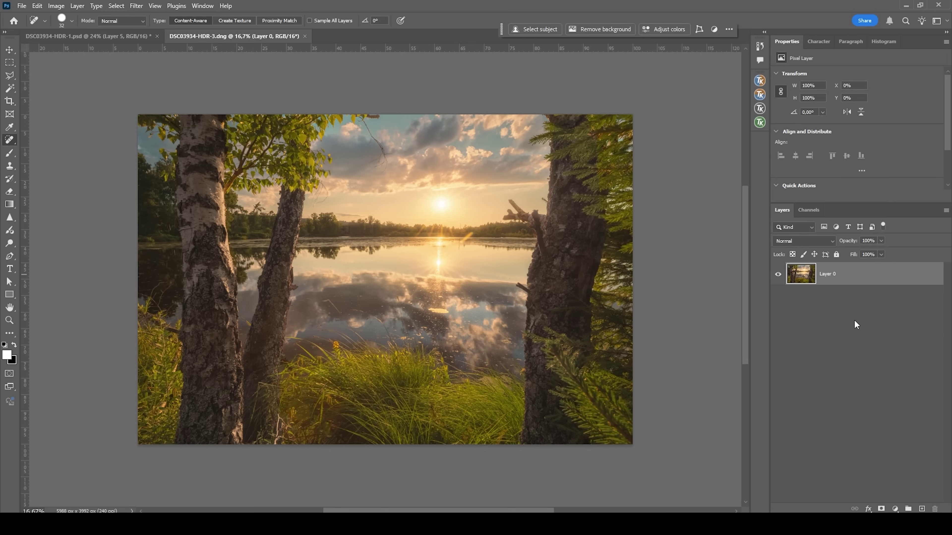
- Duplicate the photo layer and erase the dead branch jutting from the right trunk with the Remove Tool
{"action": "key", "text": "ctrl+j"}
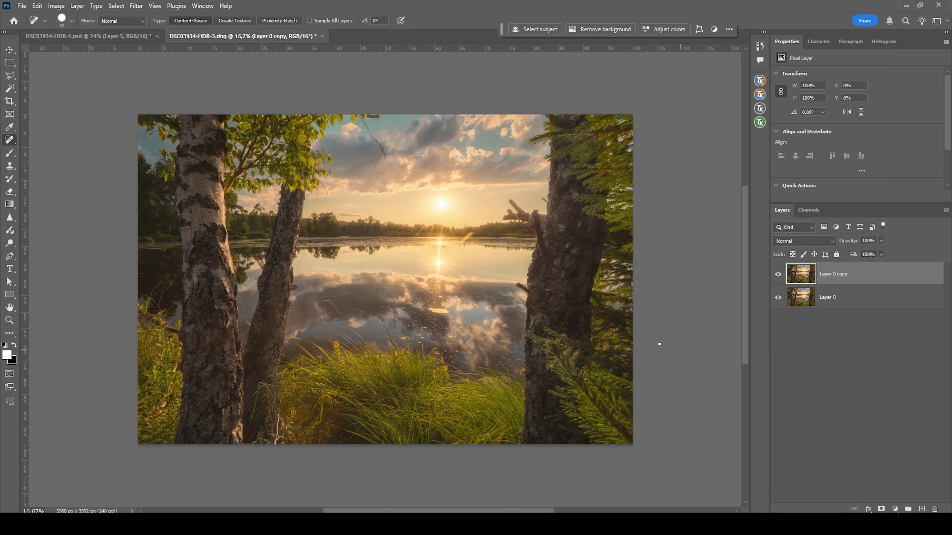
{"action": "scroll", "coordinate": [408, 195], "scroll_direction": "up", "scroll_amount": 3}
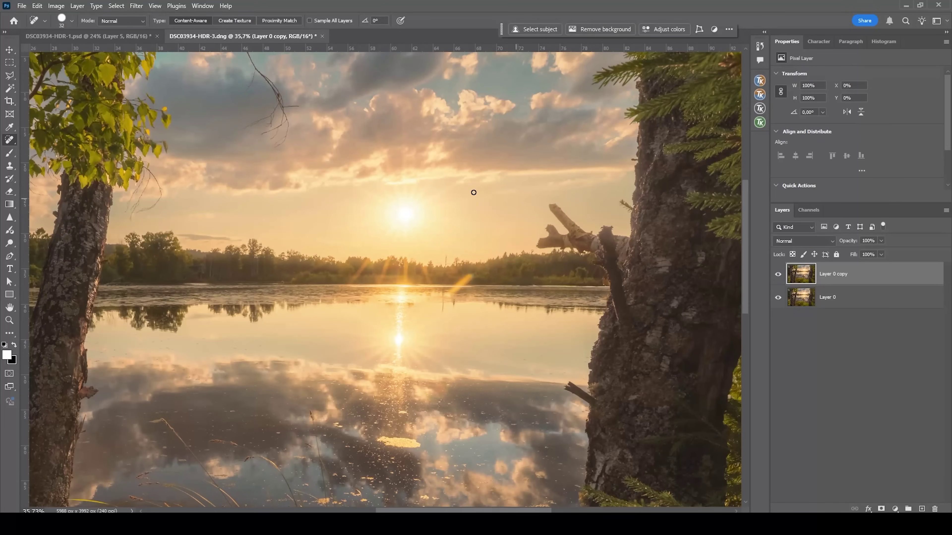
{"action": "right_click", "coordinate": [9, 139]}
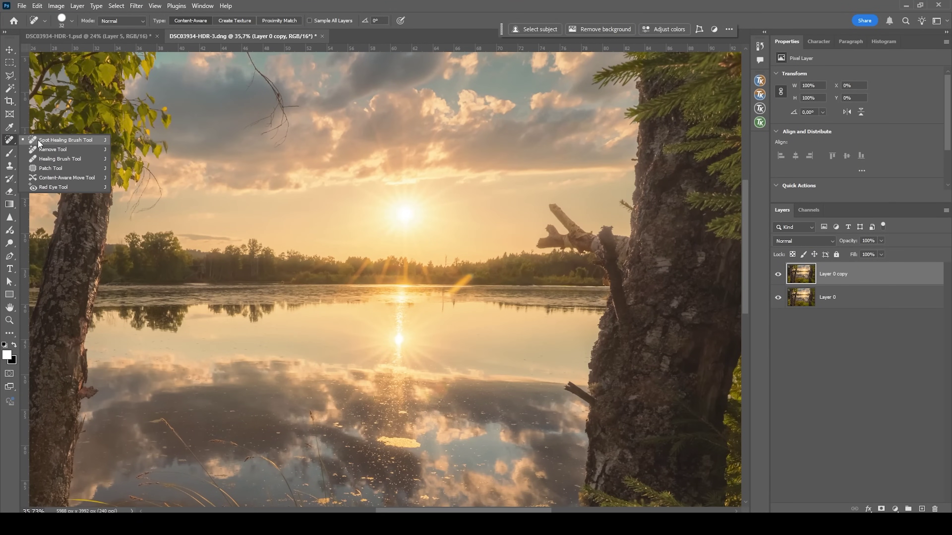
{"action": "left_click", "coordinate": [90, 149]}
{"action": "scroll", "coordinate": [605, 251], "scroll_direction": "up", "scroll_amount": 3}
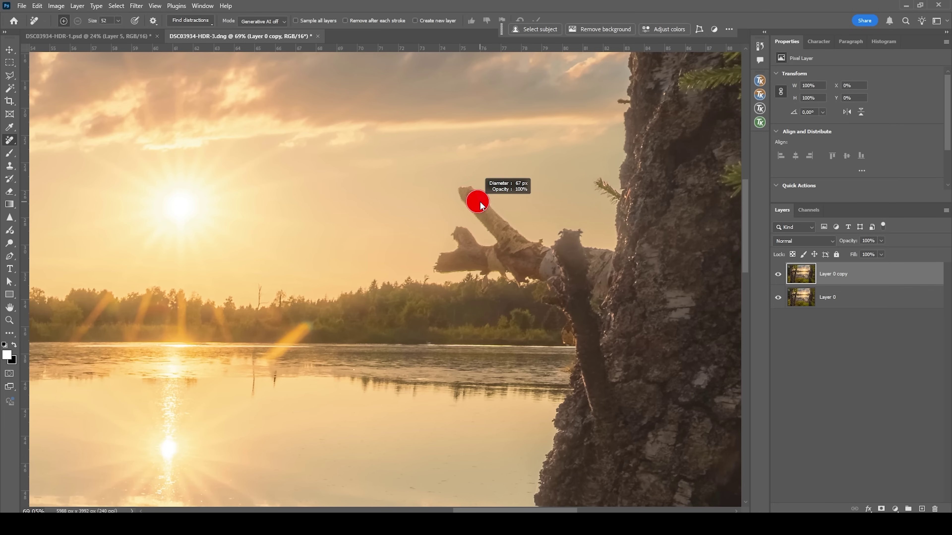
{"action": "mouse_move", "coordinate": [473, 192]}
{"action": "left_mouse_down"}
{"action": "mouse_move", "coordinate": [541, 248]}
{"action": "mouse_move", "coordinate": [553, 253]}
{"action": "mouse_move", "coordinate": [562, 236]}
{"action": "mouse_move", "coordinate": [578, 239]}
{"action": "mouse_move", "coordinate": [584, 254]}
{"action": "mouse_move", "coordinate": [608, 259]}
{"action": "mouse_move", "coordinate": [603, 299]}
{"action": "mouse_move", "coordinate": [534, 274]}
{"action": "mouse_move", "coordinate": [583, 331]}
{"action": "left_mouse_up"}
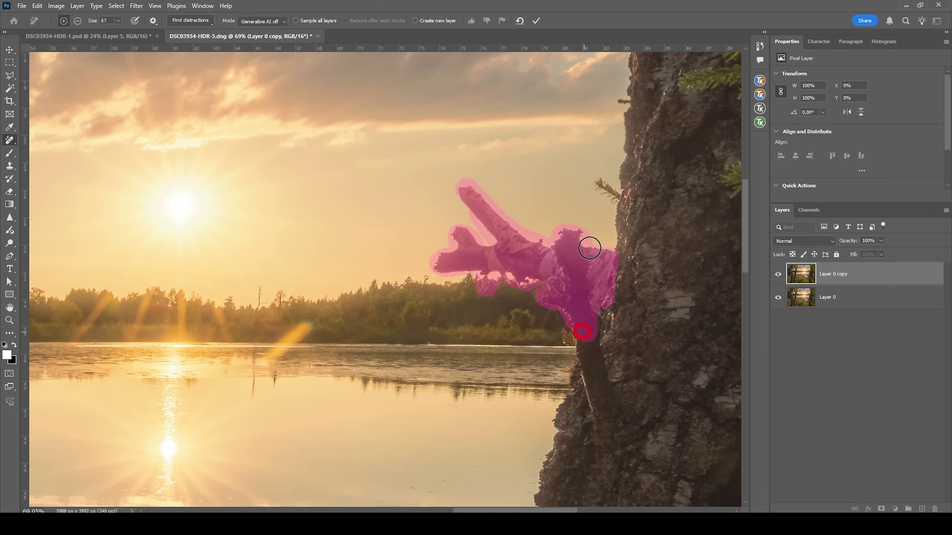
{"action": "left_click", "coordinate": [537, 21]}
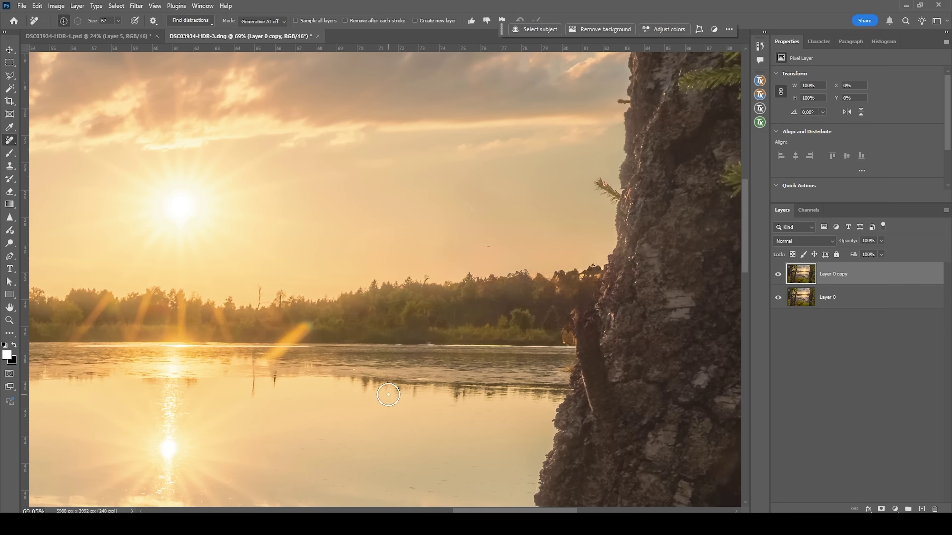
- Remove the lens-flare streak above the water and fit the whole photo in the window
{"action": "mouse_move", "coordinate": [262, 360]}
{"action": "left_mouse_down"}
{"action": "mouse_move", "coordinate": [304, 326]}
{"action": "mouse_move", "coordinate": [277, 355]}
{"action": "left_mouse_up"}
{"action": "left_click", "coordinate": [302, 325]}
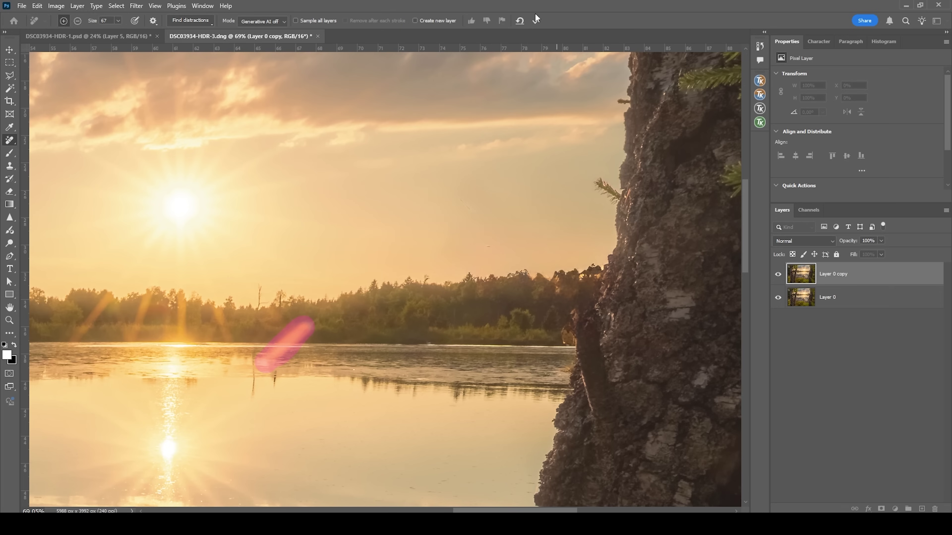
{"action": "left_click", "coordinate": [536, 21]}
{"action": "key", "text": "ctrl+0"}
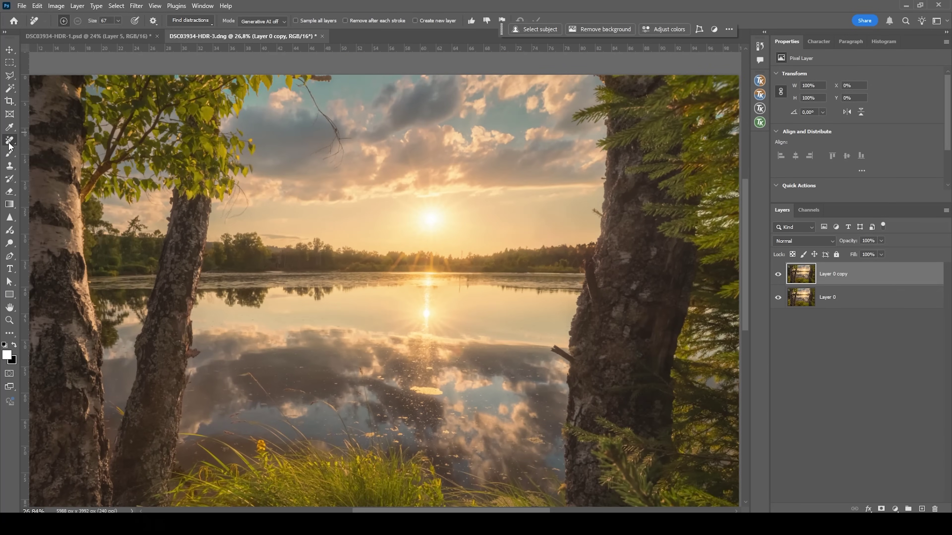
- Zoom in and heal the bare twigs dangling from the left birch into the sky with a smaller Spot Healing Brush
{"action": "right_click", "coordinate": [10, 146]}
{"action": "left_click", "coordinate": [42, 140]}
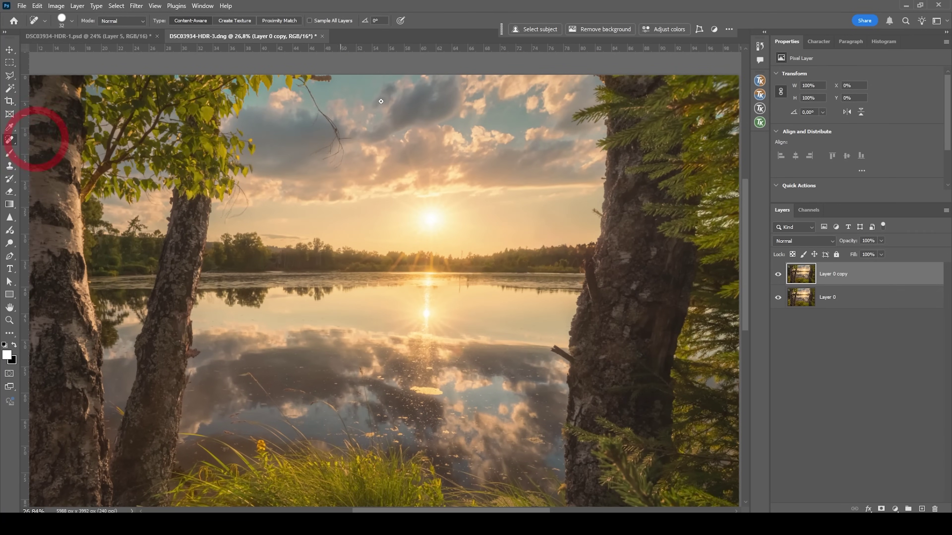
{"action": "scroll", "coordinate": [292, 80], "scroll_direction": "up", "scroll_amount": 3}
{"action": "scroll", "coordinate": [292, 80], "scroll_direction": "up", "scroll_amount": 5}
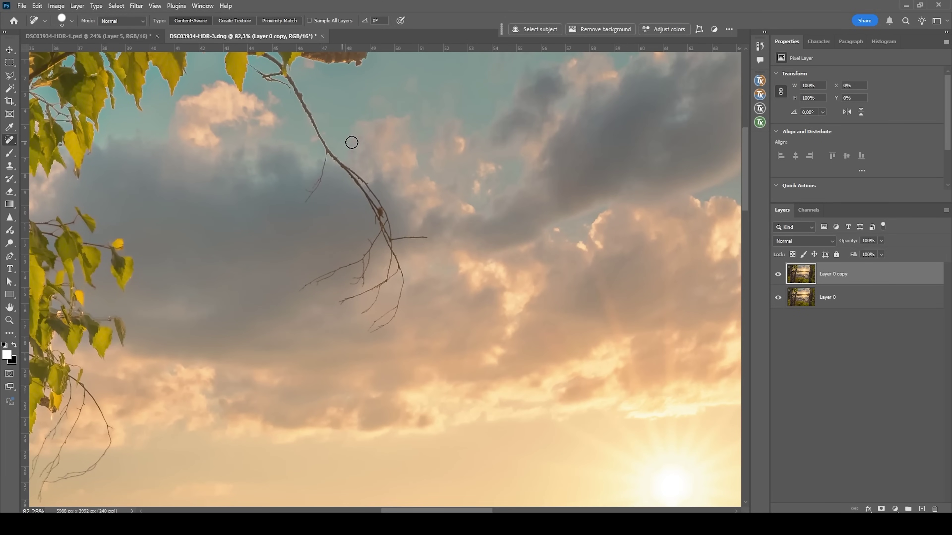
{"action": "key", "text": "["}
{"action": "mouse_move", "coordinate": [297, 204]}
{"action": "left_mouse_down"}
{"action": "mouse_move", "coordinate": [312, 198]}
{"action": "mouse_move", "coordinate": [331, 150]}
{"action": "left_mouse_up"}
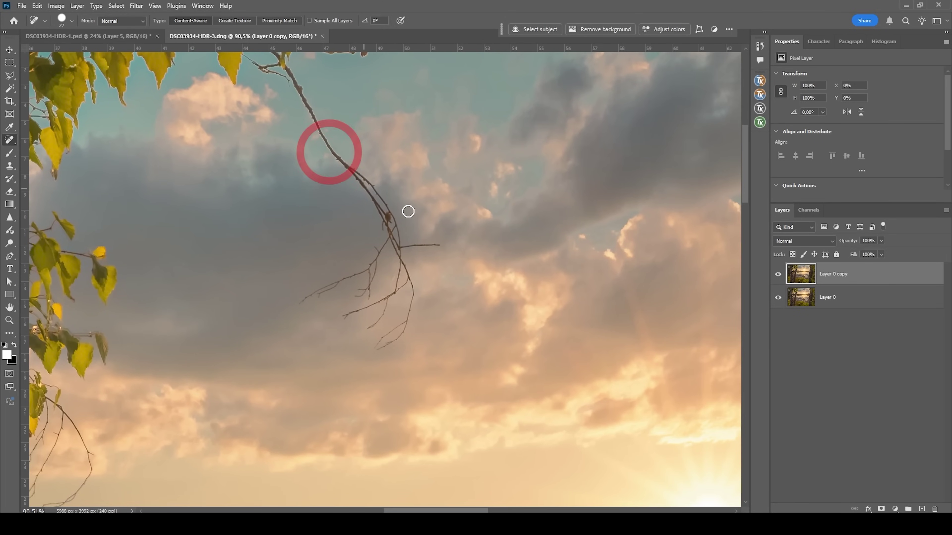
{"action": "left_click_drag", "start_coordinate": [299, 306], "coordinate": [385, 236]}
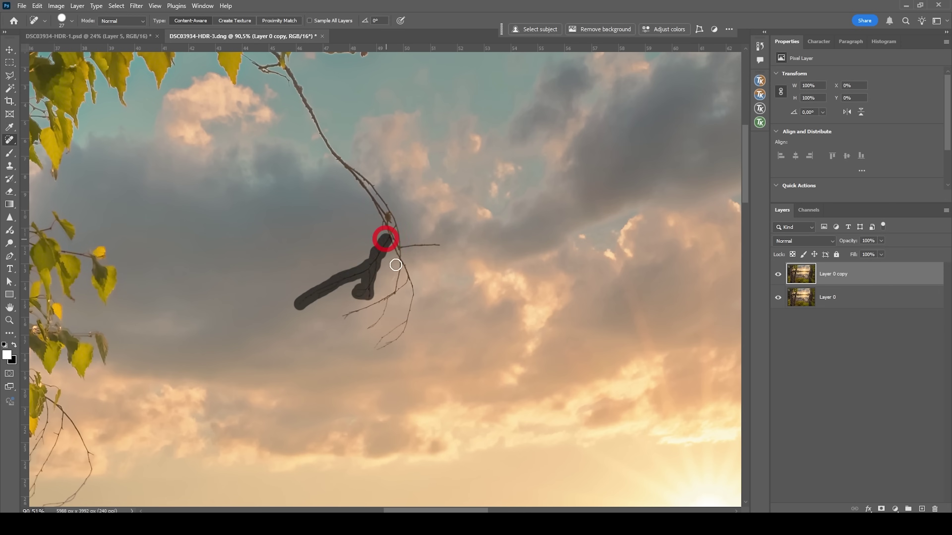
{"action": "mouse_move", "coordinate": [406, 324]}
{"action": "left_mouse_down"}
{"action": "mouse_move", "coordinate": [385, 342]}
{"action": "mouse_move", "coordinate": [398, 302]}
{"action": "left_mouse_up"}
{"action": "scroll", "coordinate": [398, 301], "scroll_direction": "down", "scroll_amount": 5}
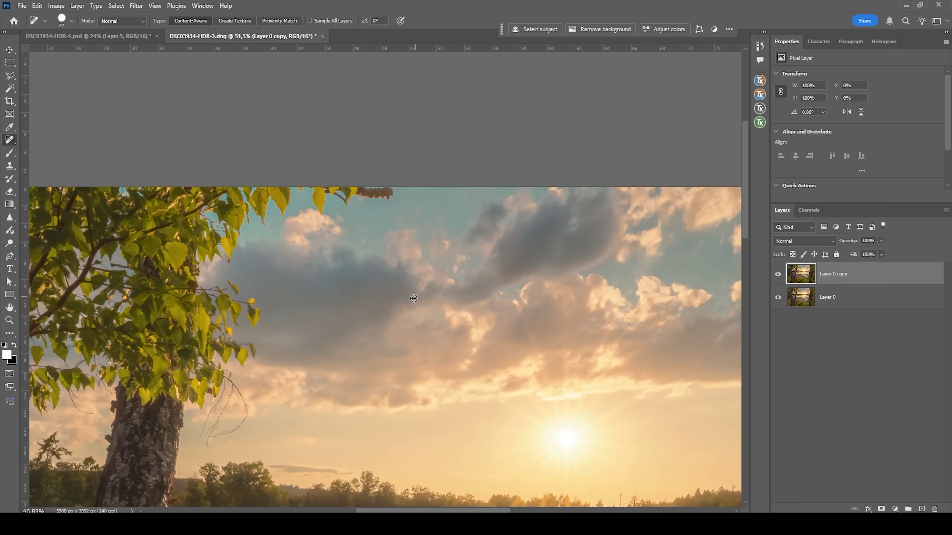
{"action": "scroll", "coordinate": [379, 306], "scroll_direction": "down", "scroll_amount": 3}
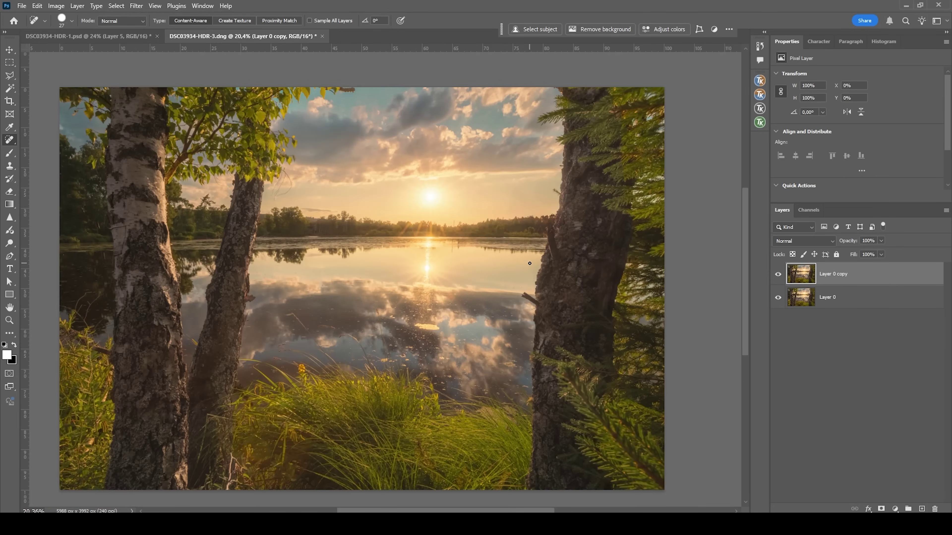